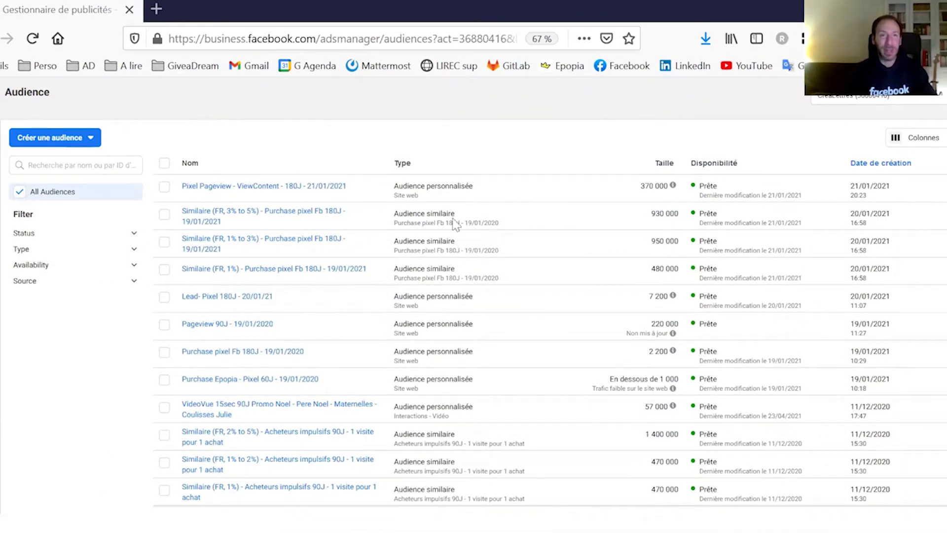
pyautogui.click(2, 99)
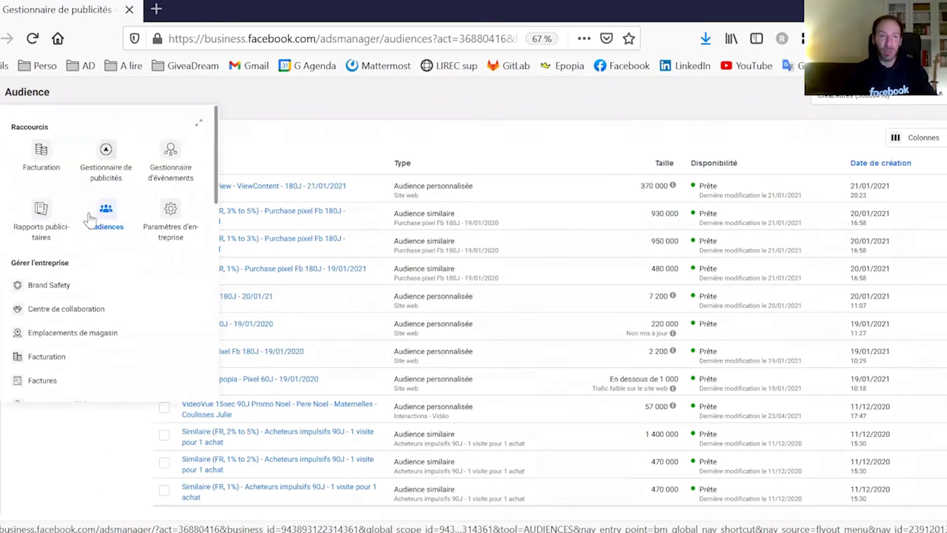
pyautogui.click(311, 106)
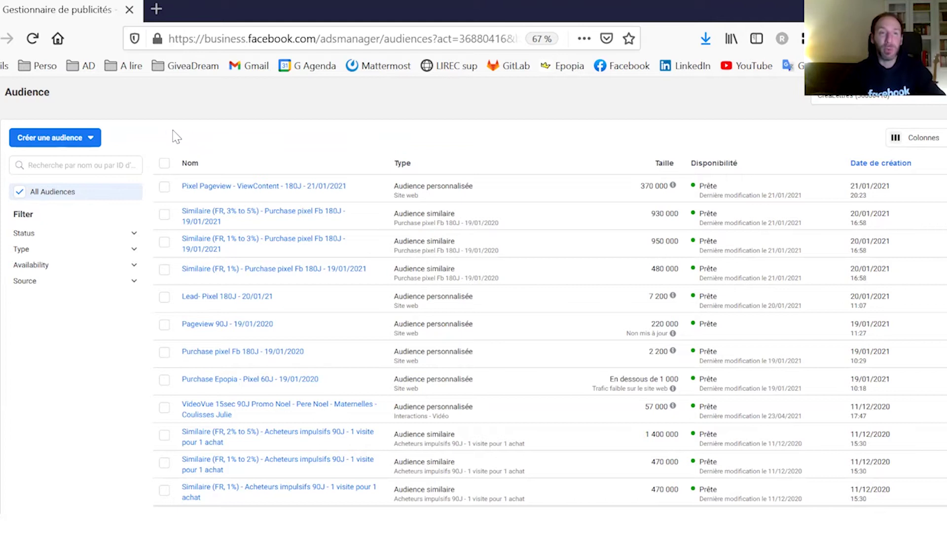
pyautogui.click(100, 146)
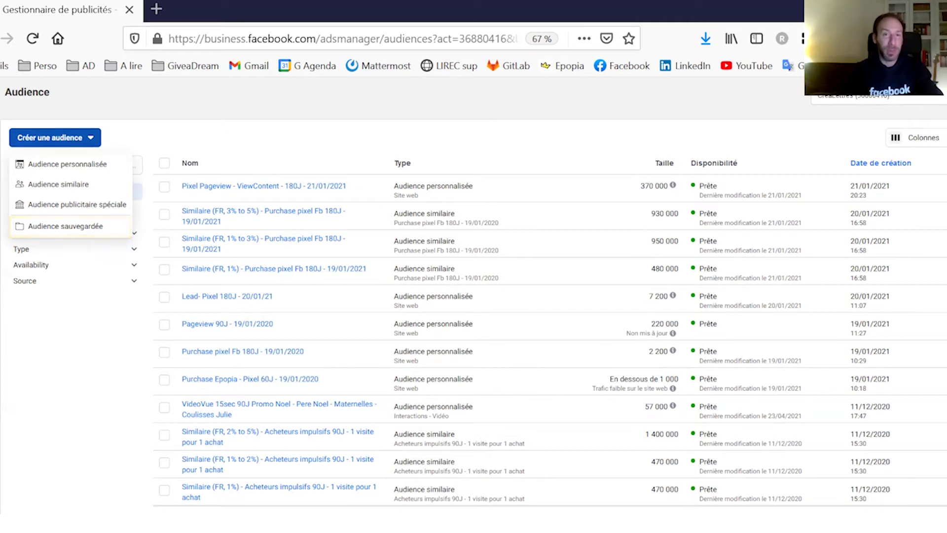
pyautogui.click(247, 129)
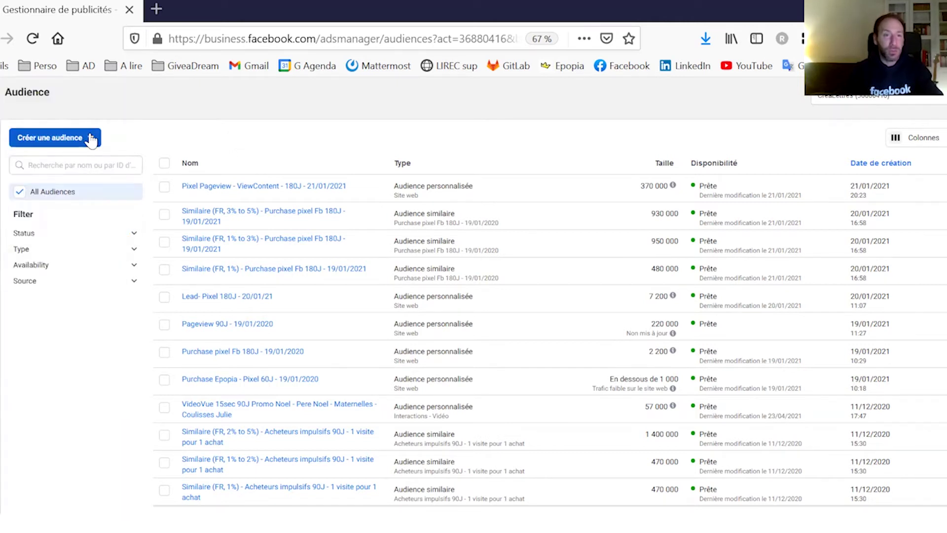
pyautogui.click(93, 136)
pyautogui.press('Return')
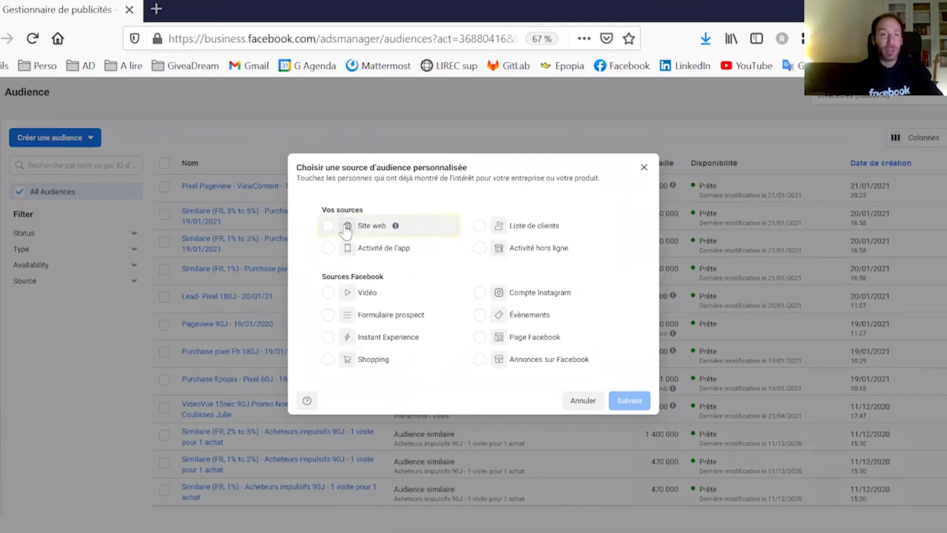
pyautogui.click(371, 228)
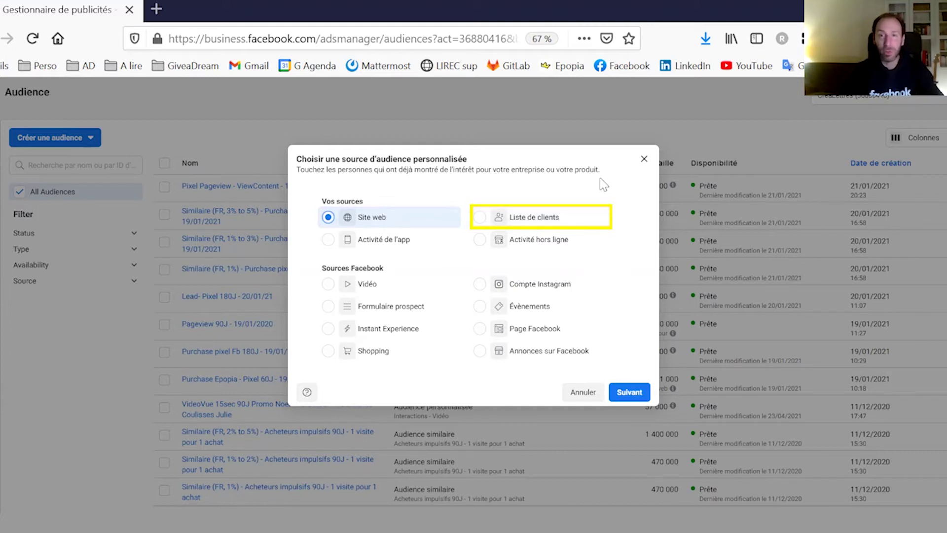
pyautogui.click(644, 159)
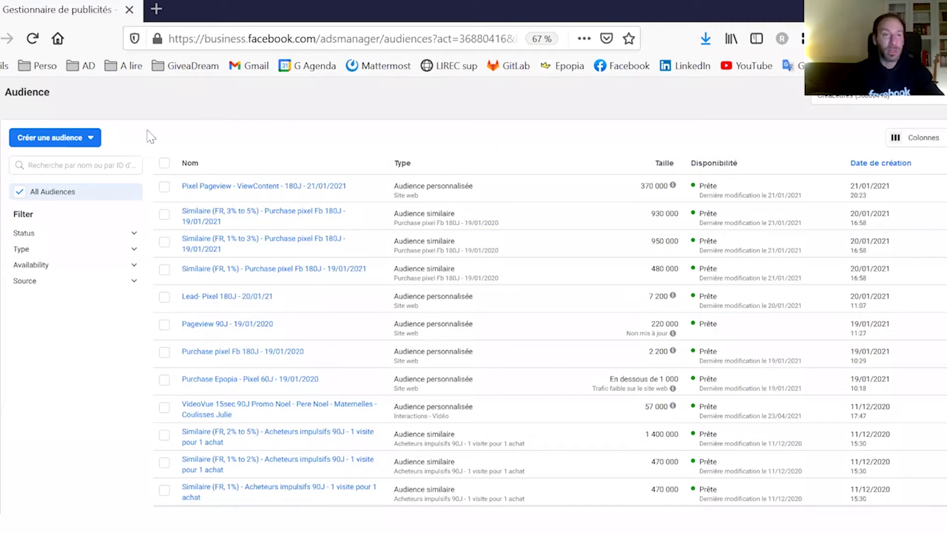
# Step: Start a new saved audience (Audience sauvegardée) and name it Ferrari
pyautogui.click(89, 147)
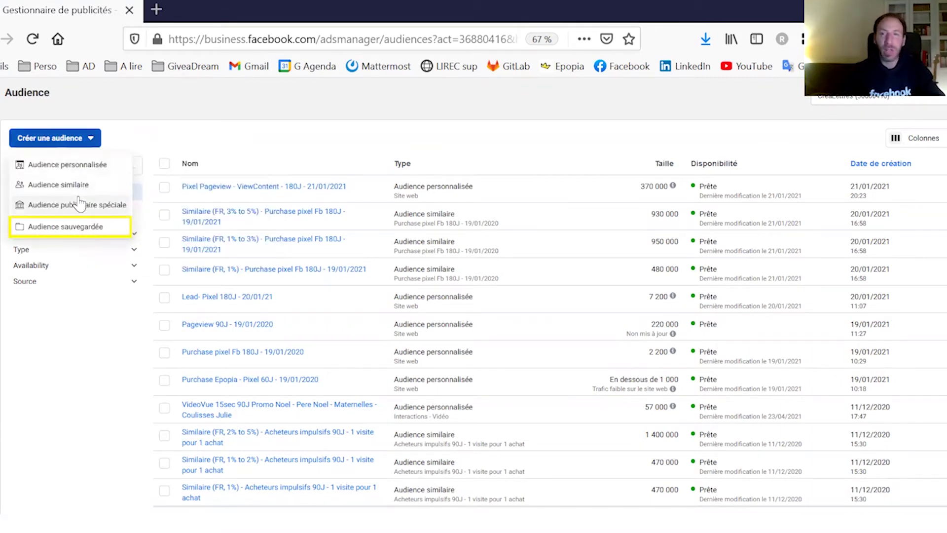
pyautogui.click(65, 227)
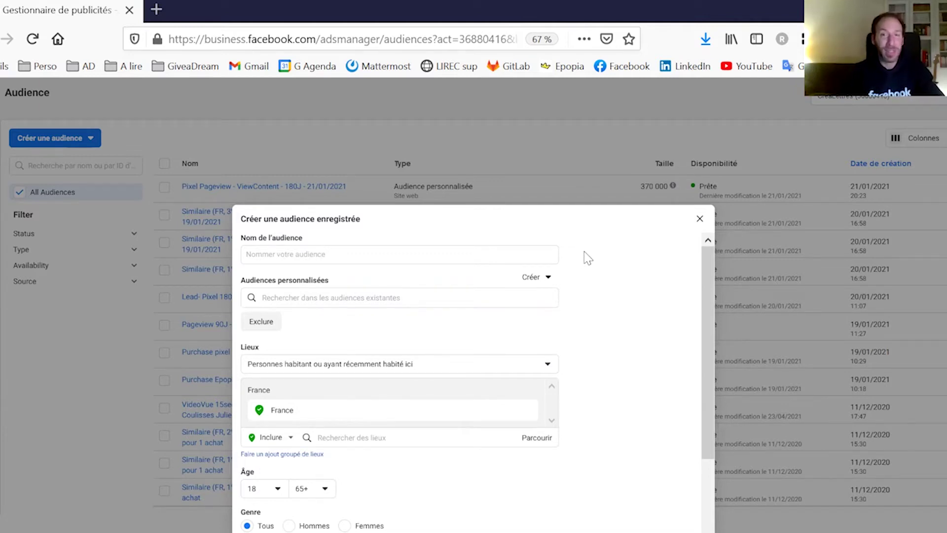
pyautogui.click(338, 253)
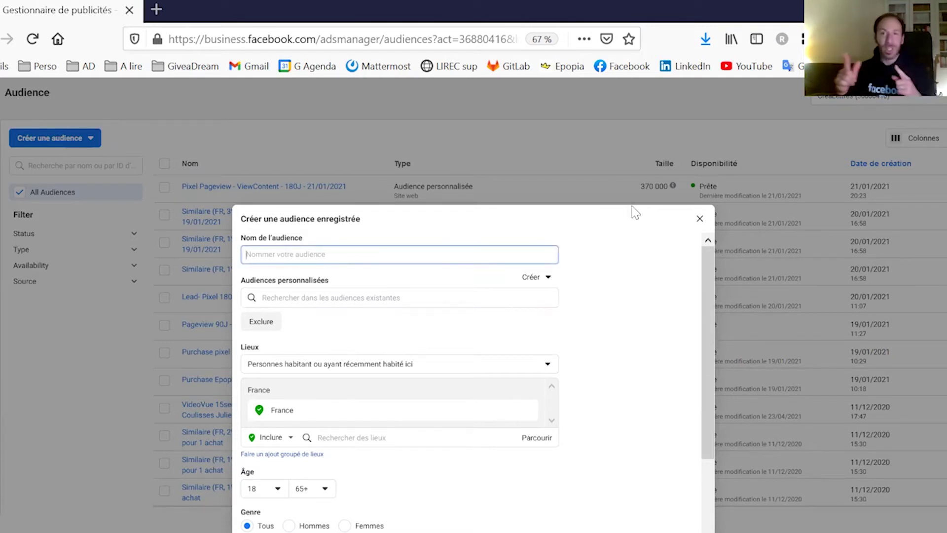
pyautogui.write('Ferra')
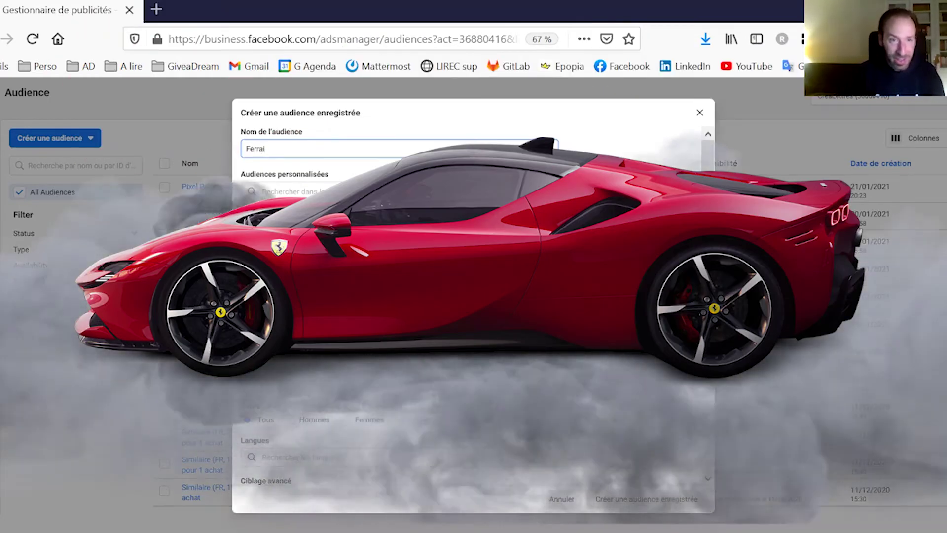
pyautogui.write('r')
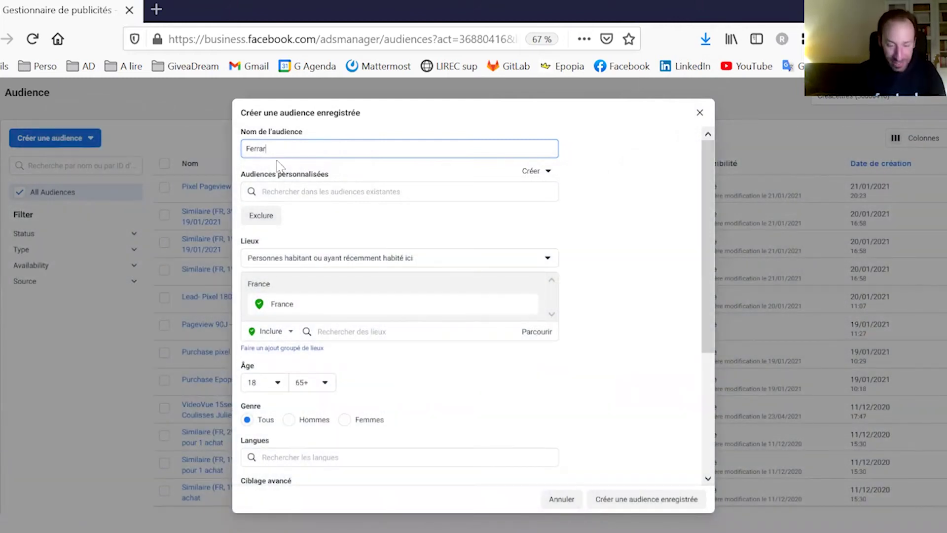
pyautogui.write('i')
pyautogui.click(621, 197)
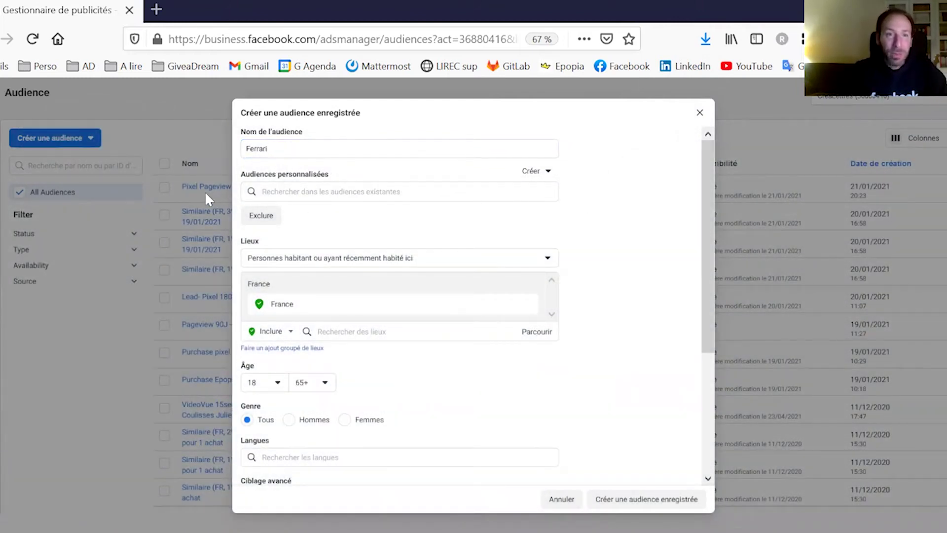
# Step: Replace France with the city of Lyon, Rhône-Alpes, as the audience's included location
pyautogui.click(326, 260)
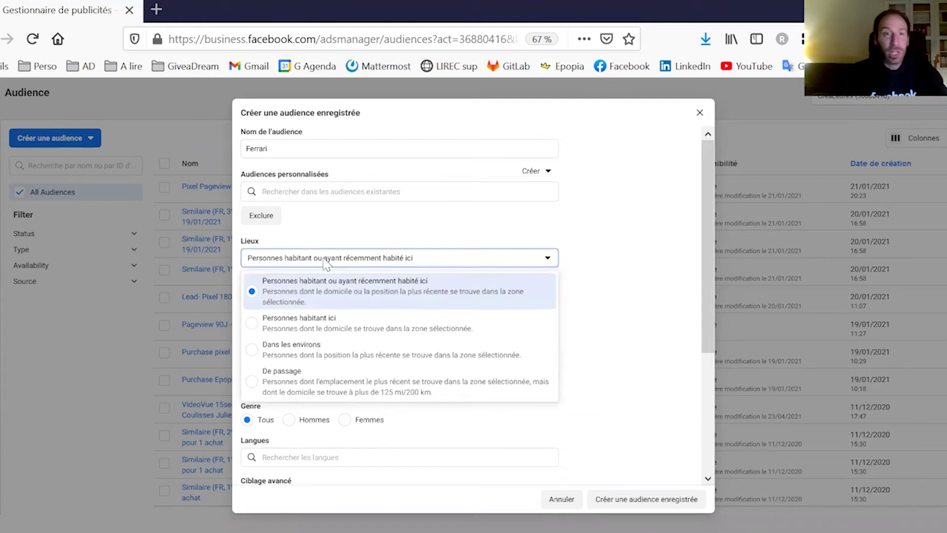
pyautogui.click(428, 238)
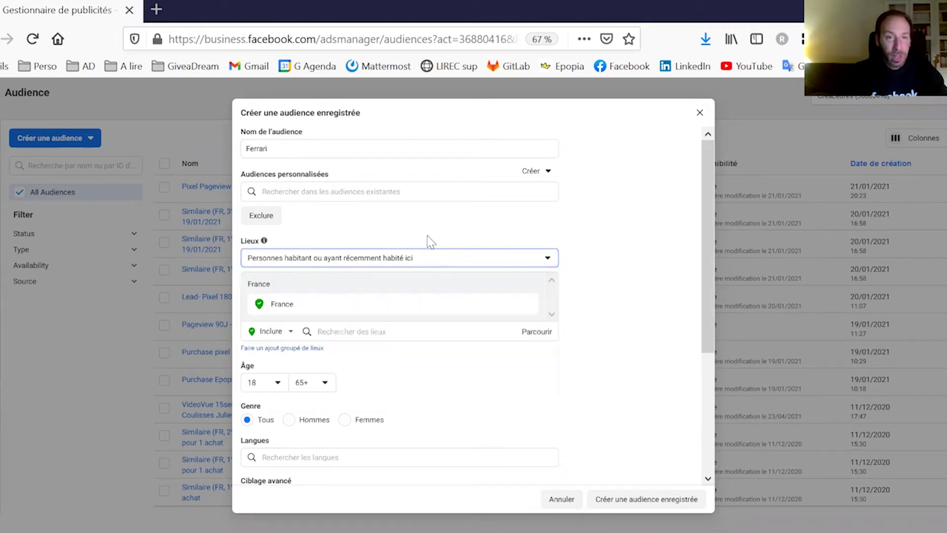
pyautogui.click(349, 308)
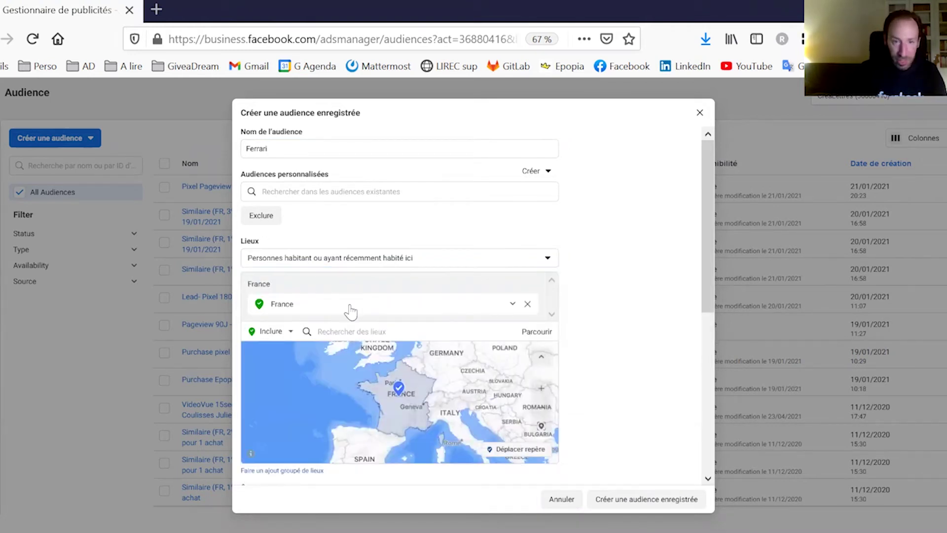
pyautogui.click(425, 330)
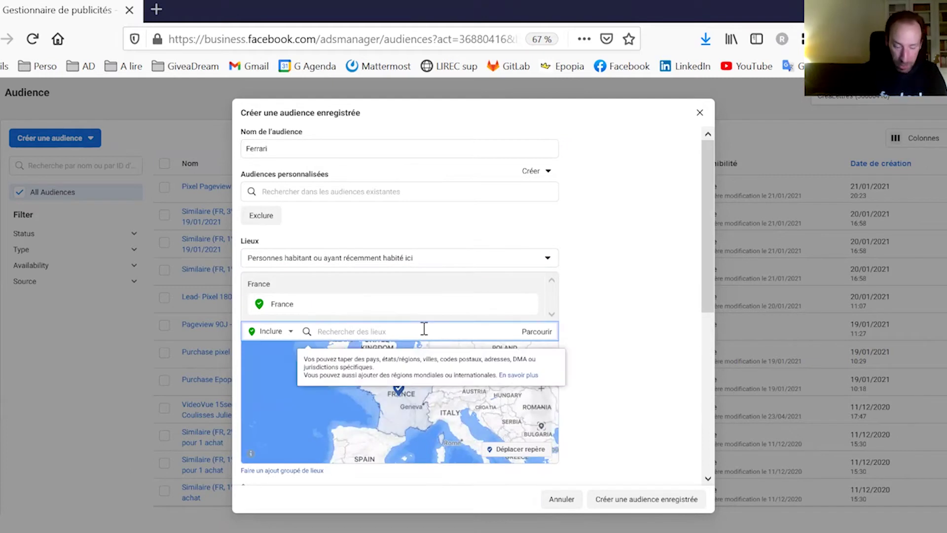
pyautogui.write('lyon')
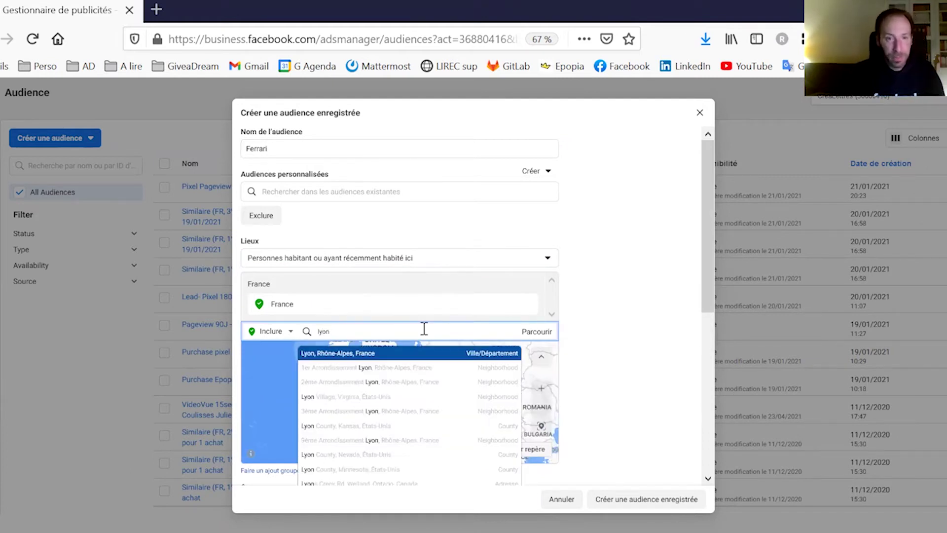
pyautogui.click(370, 355)
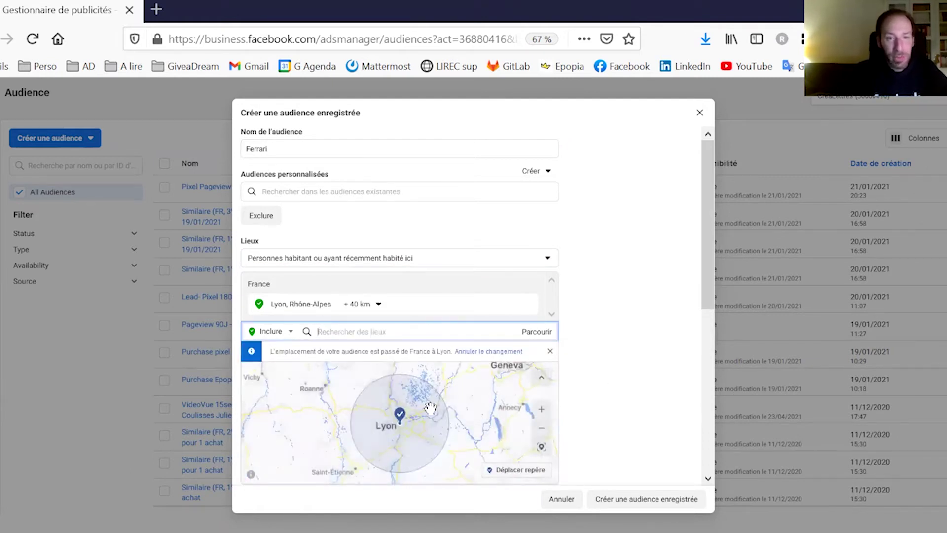
pyautogui.click(378, 305)
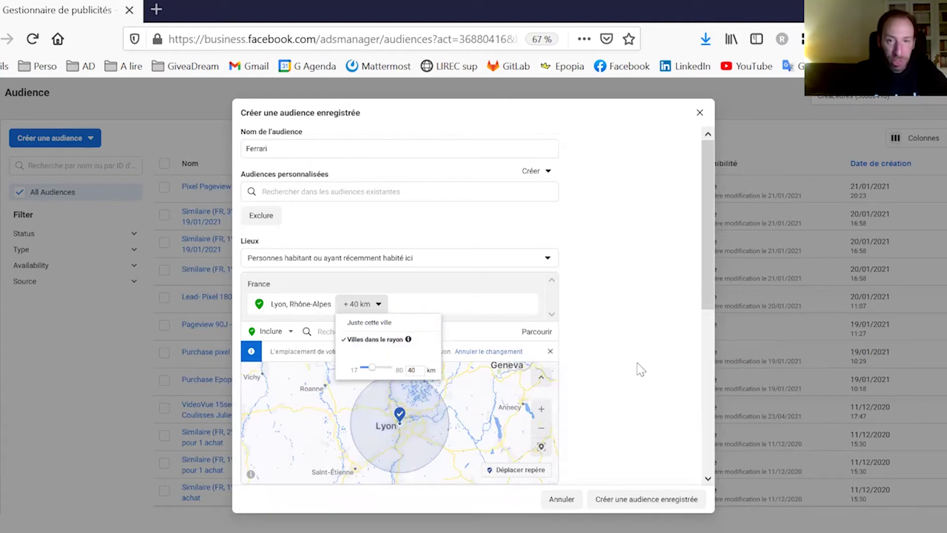
pyautogui.click(614, 355)
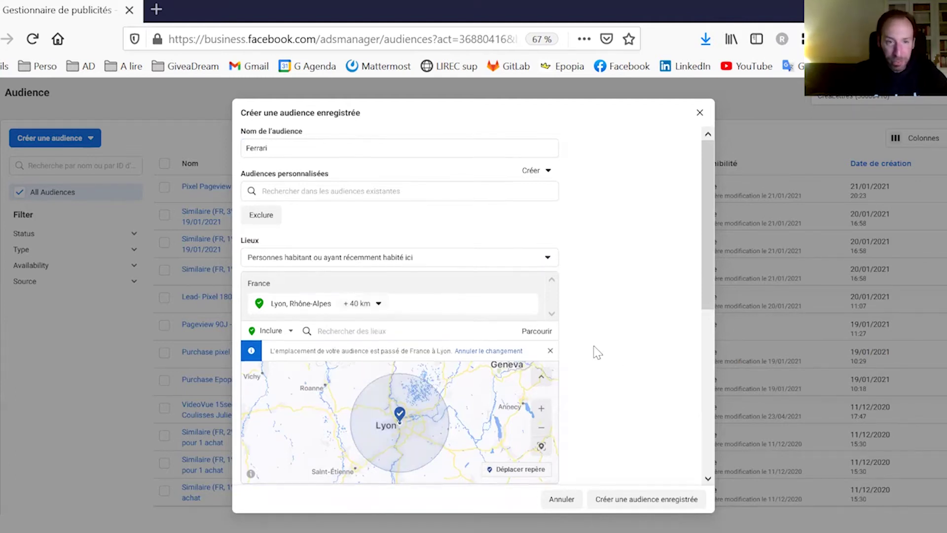
# Step: Set the audience's minimum age to 35
pyautogui.scroll(-5, 594, 351)
pyautogui.scroll(3, 596, 352)
pyautogui.scroll(-3, 597, 352)
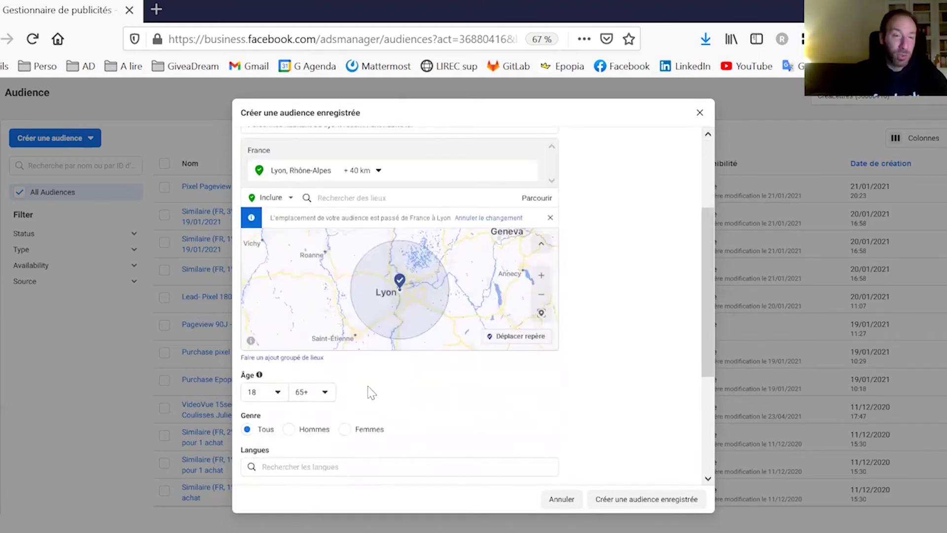
pyautogui.click(277, 392)
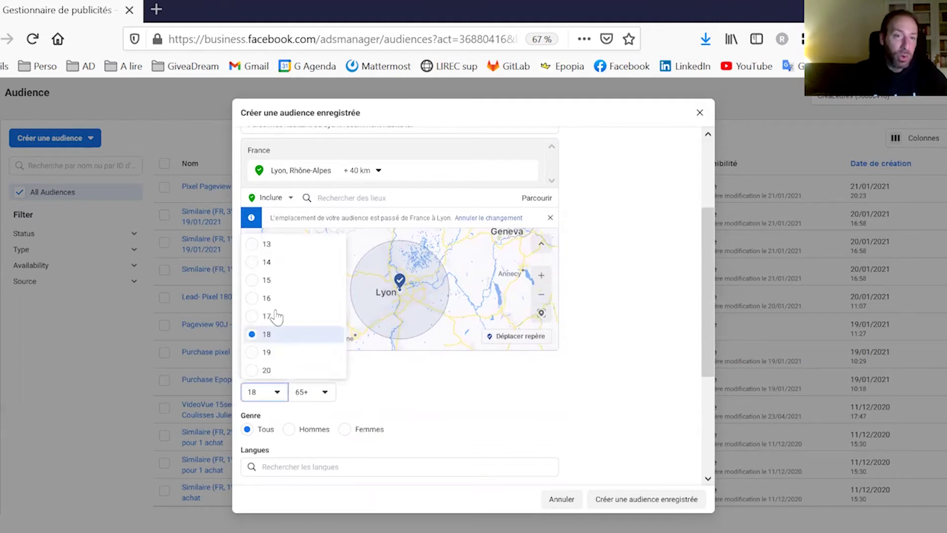
pyautogui.scroll(-3, 275, 313)
pyautogui.scroll(-5, 277, 316)
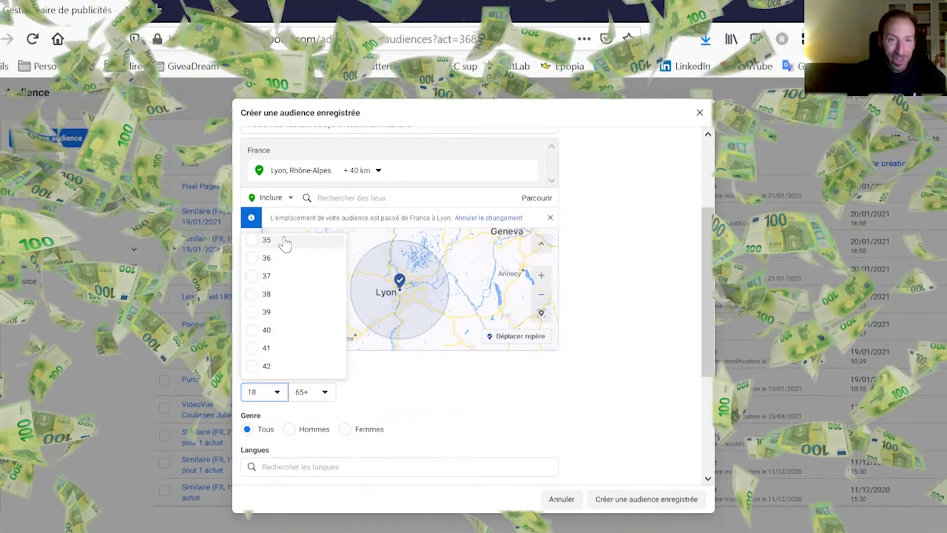
pyautogui.click(283, 240)
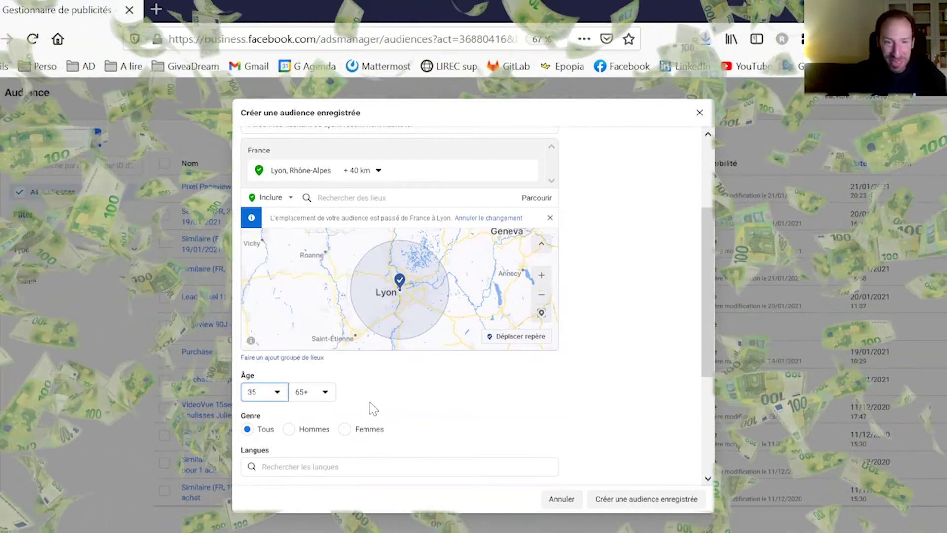
# Step: Restrict the audience's gender to men (Hommes) and check the potential reach summary
pyautogui.scroll(-2, 481, 400)
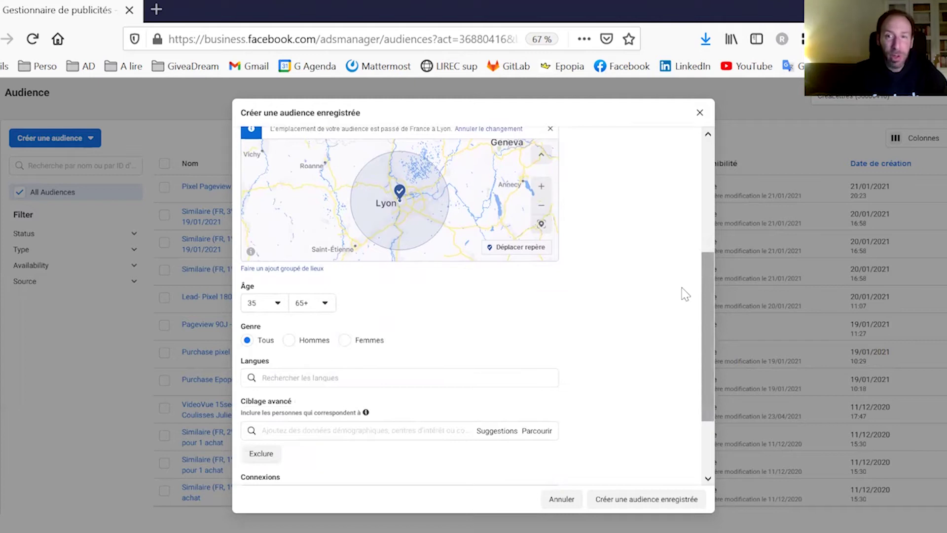
pyautogui.scroll(-2, 703, 303)
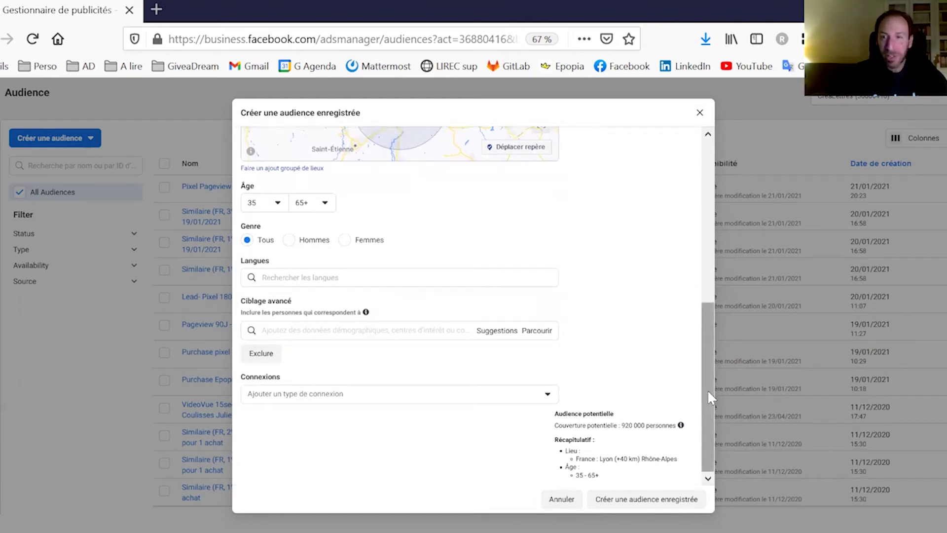
pyautogui.moveTo(708, 390); pyautogui.dragTo(708, 336)
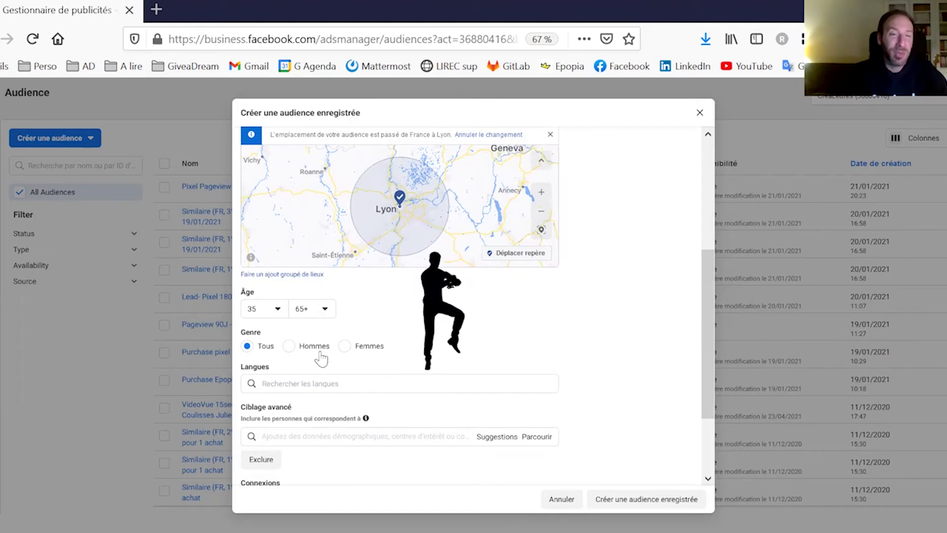
pyautogui.click(292, 347)
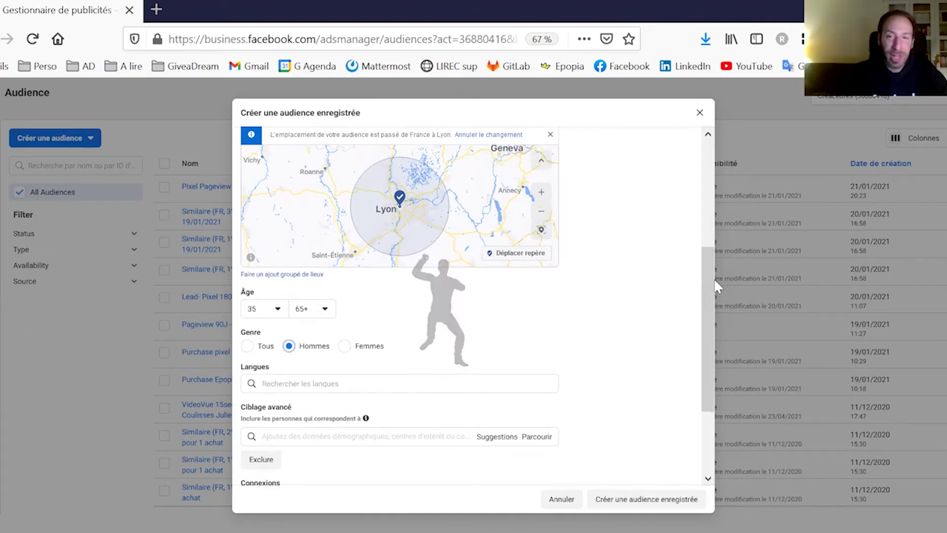
pyautogui.moveTo(703, 297); pyautogui.dragTo(711, 362)
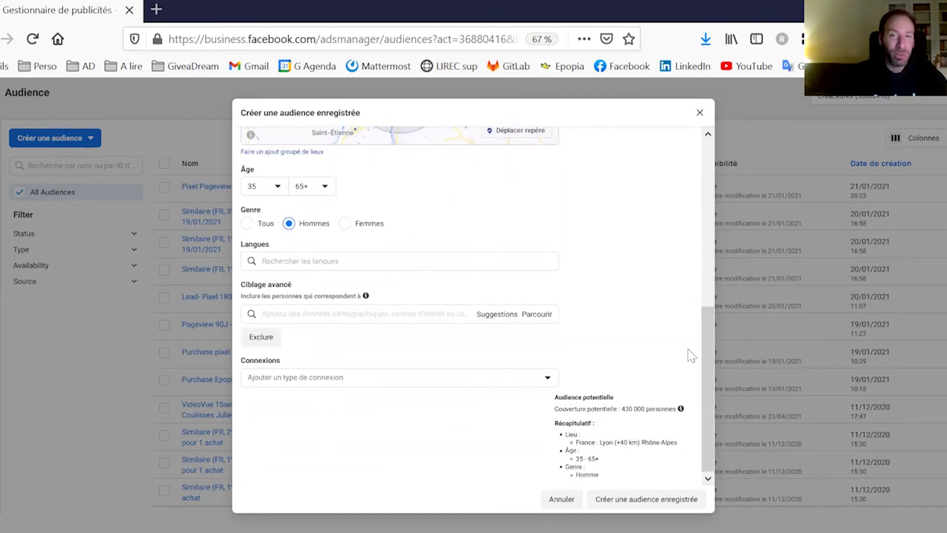
# Step: Add Français (tout) as the audience's language and check the potential reach summary
pyautogui.moveTo(703, 367)
pyautogui.mouseDown()
pyautogui.moveTo(708, 303)
pyautogui.moveTo(709, 378)
pyautogui.mouseUp()
pyautogui.click(372, 277)
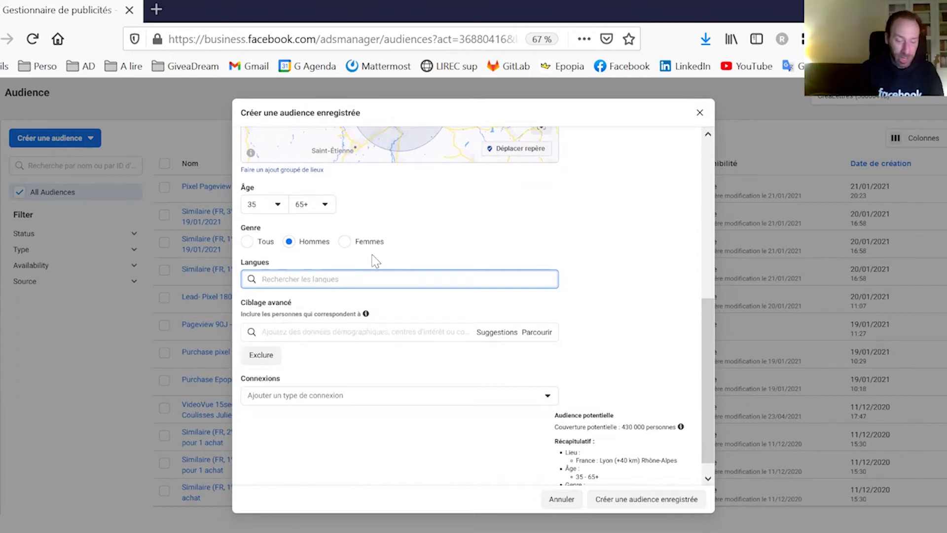
pyautogui.write('francais')
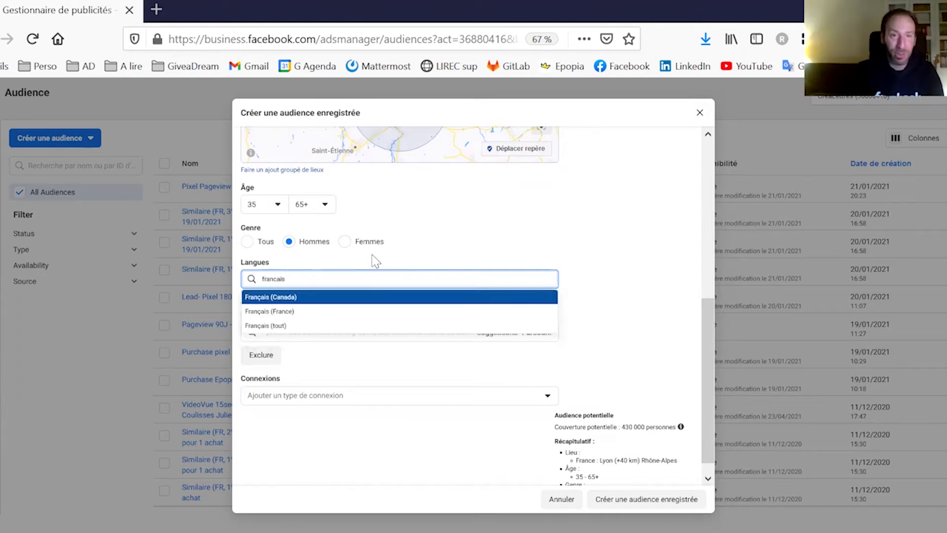
pyautogui.click(352, 327)
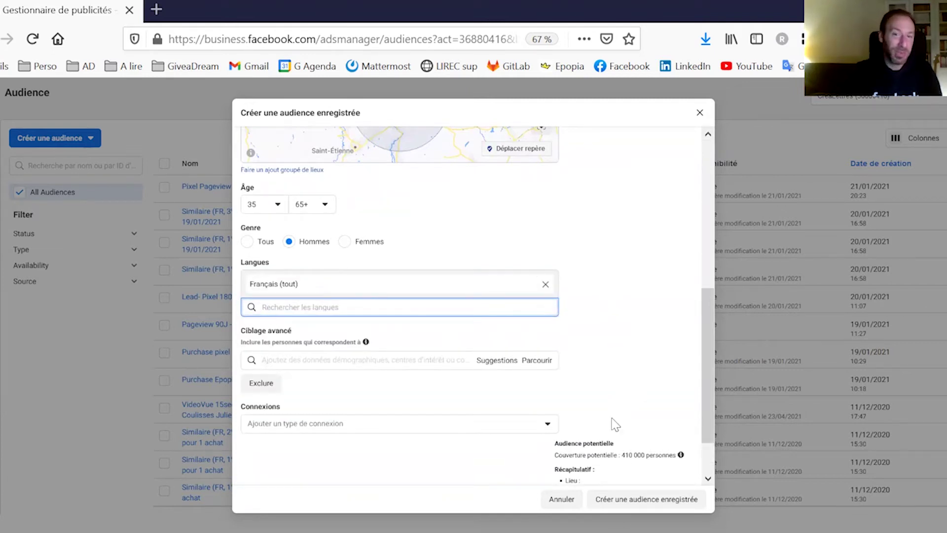
pyautogui.moveTo(621, 455); pyautogui.dragTo(646, 455)
pyautogui.click(635, 377)
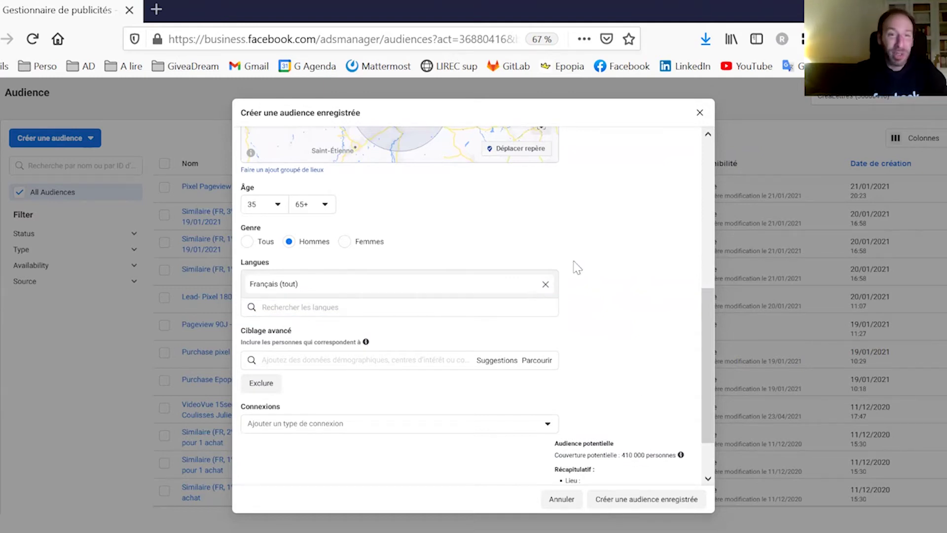
pyautogui.scroll(-2, 565, 237)
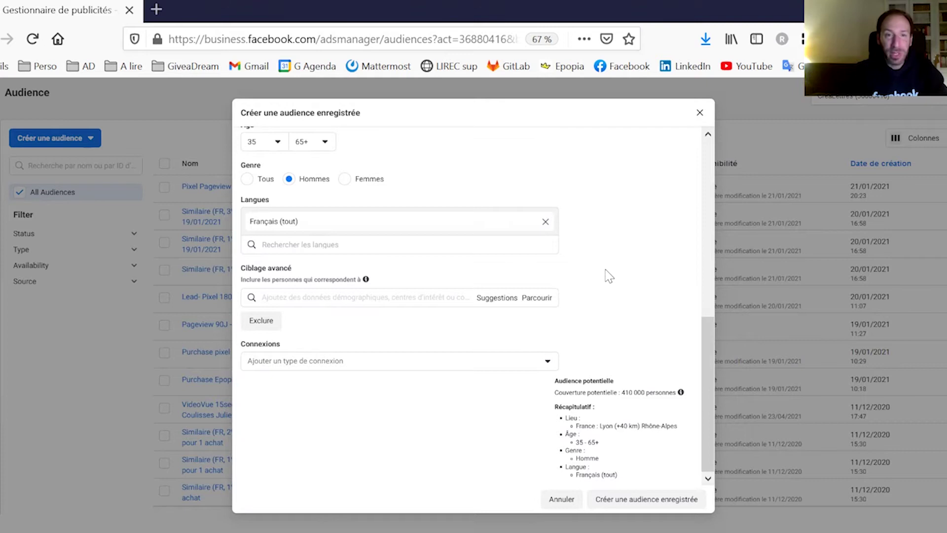
# Step: Add the Ferrari interest (Intérêts > Centres d'intérêt supplémentaires) to the audience's advanced targeting
pyautogui.scroll(4, 610, 276)
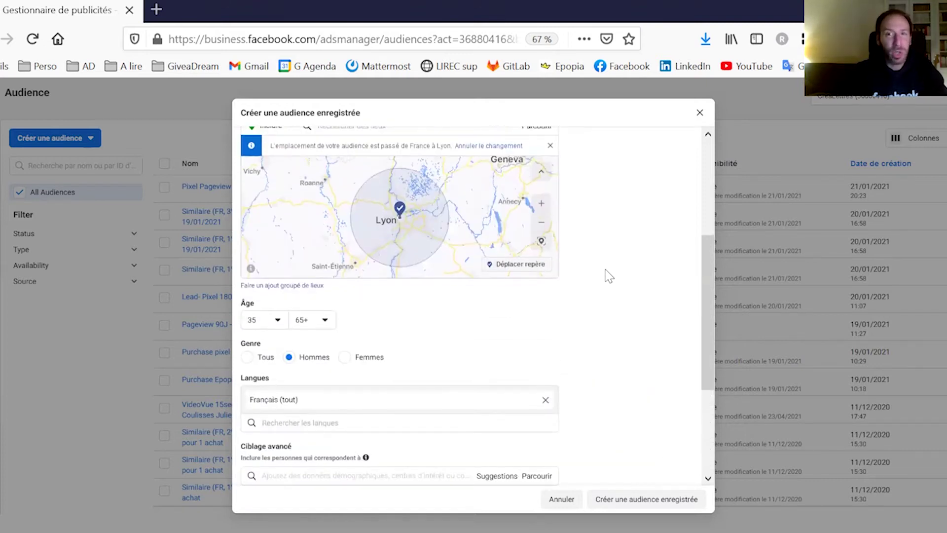
pyautogui.scroll(-3, 609, 277)
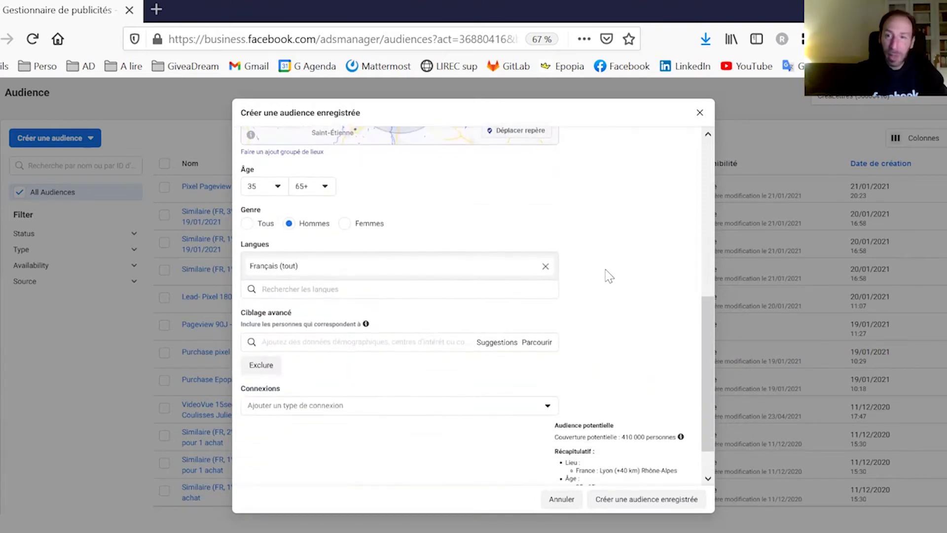
pyautogui.click(285, 344)
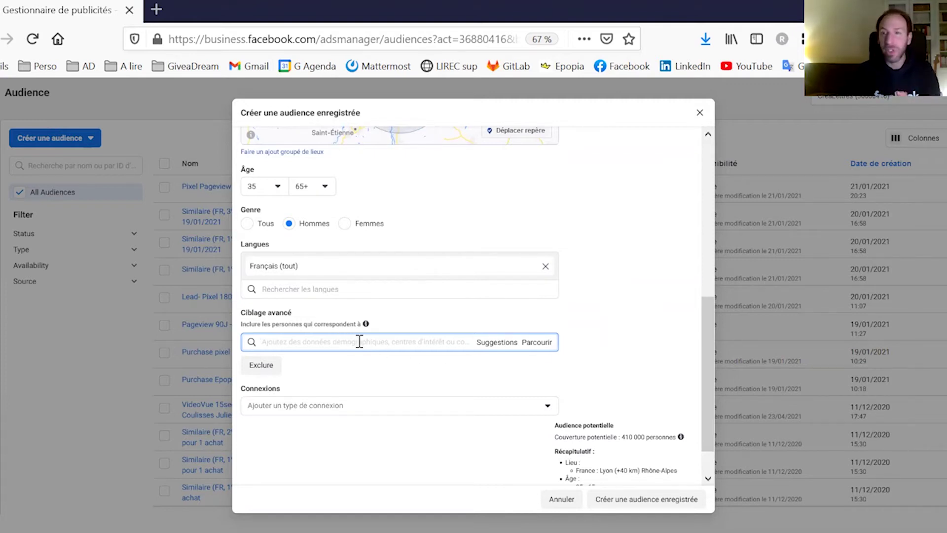
pyautogui.write('fe')
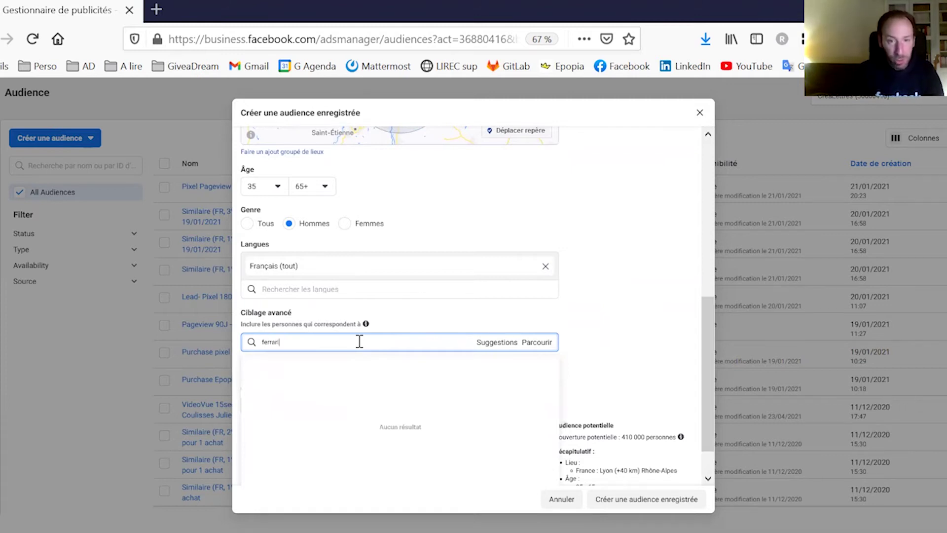
pyautogui.write('rrari')
pyautogui.click(535, 343)
pyautogui.click(329, 343)
pyautogui.write('far')
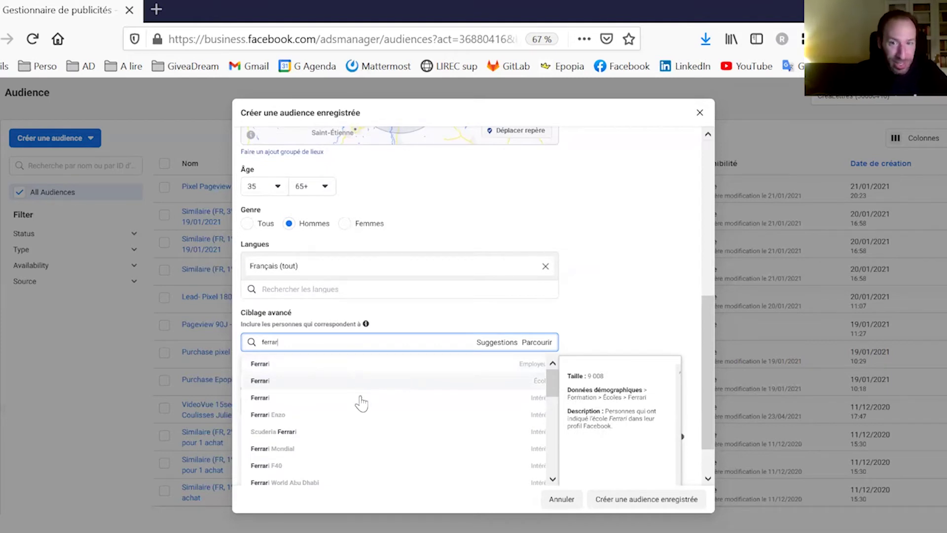
pyautogui.click(283, 397)
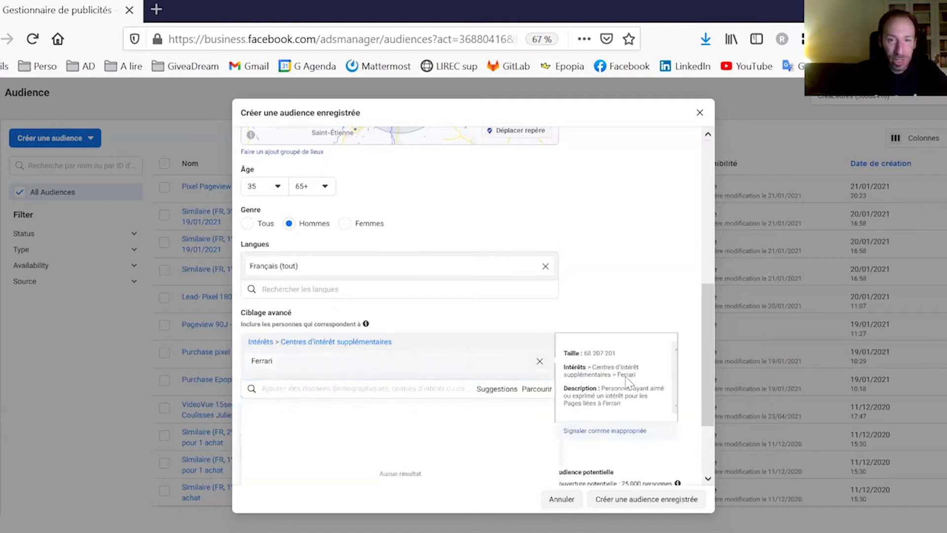
# Step: Add the suggested interests Porsche, Maserati, Lamborghini and Mercedes-Benz to the advanced targeting and check the potential reach summary
pyautogui.scroll(-1, 650, 463)
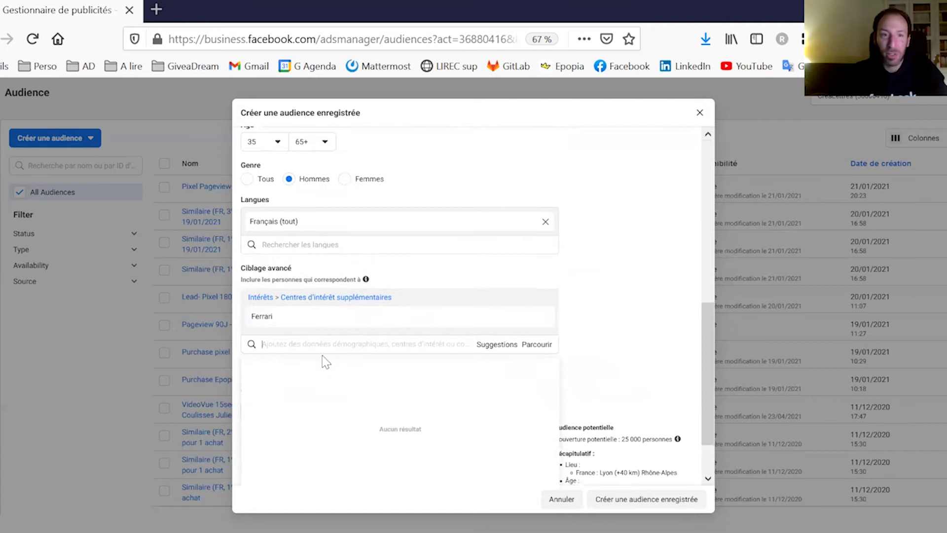
pyautogui.click(489, 345)
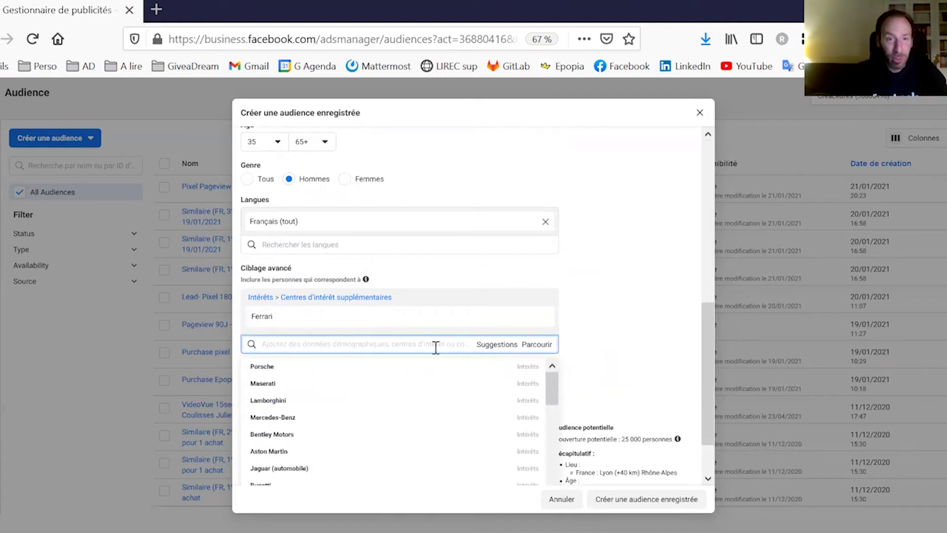
pyautogui.moveTo(270, 370)
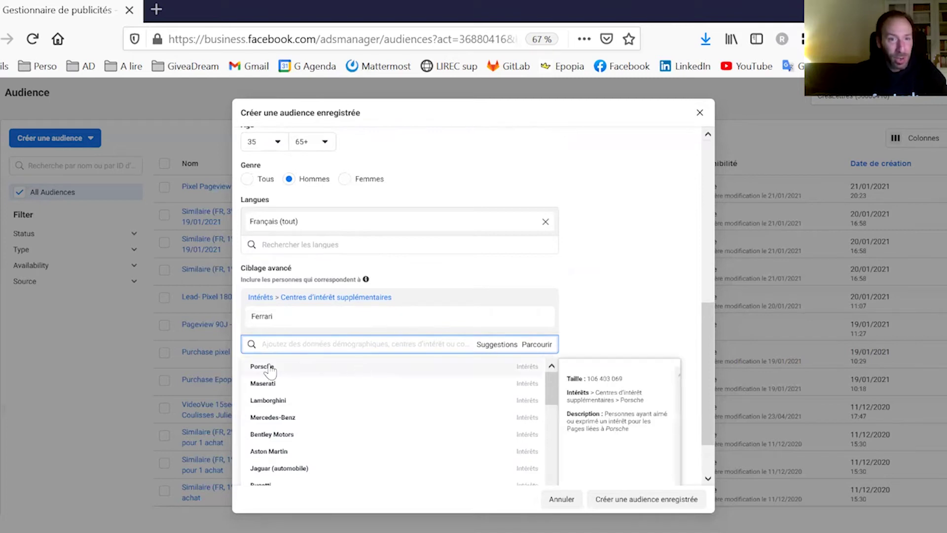
pyautogui.scroll(-2, 376, 399)
pyautogui.scroll(2, 380, 400)
pyautogui.scroll(-5, 379, 401)
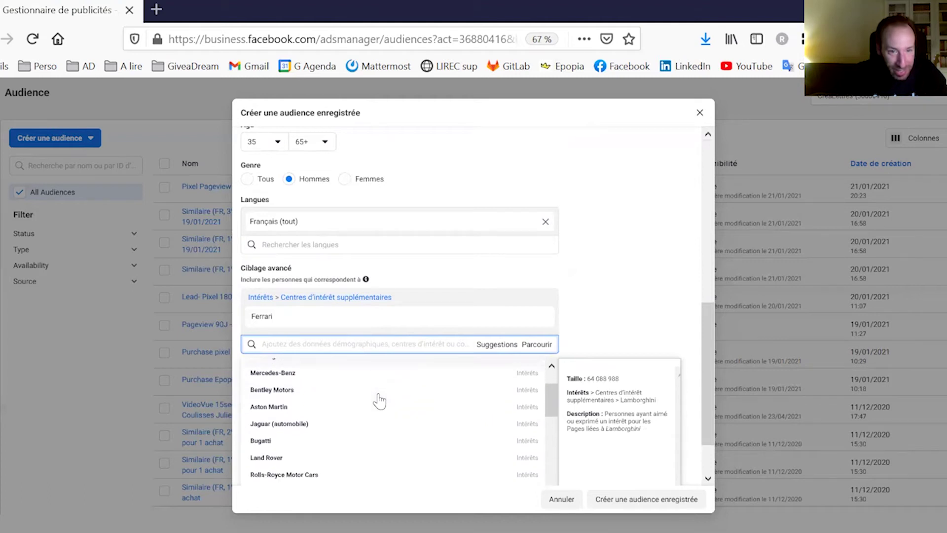
pyautogui.scroll(5, 380, 399)
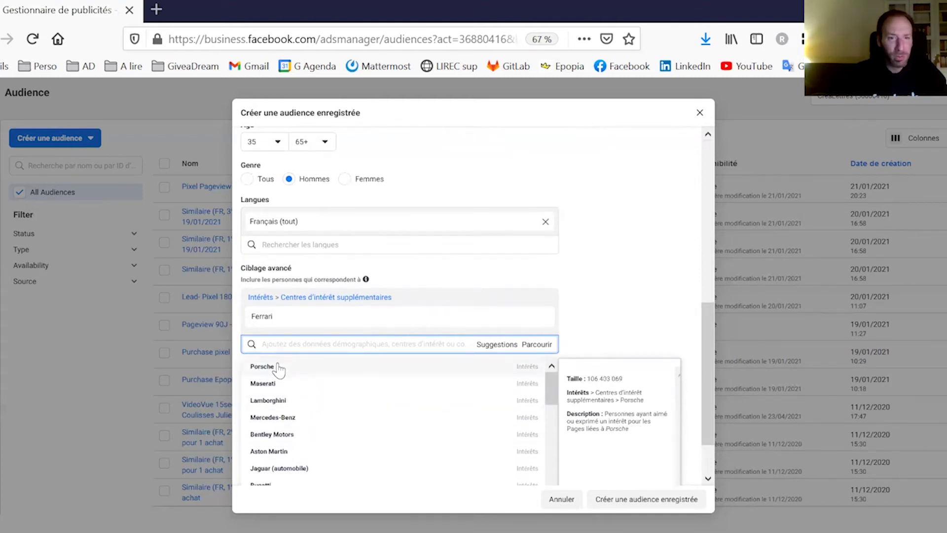
pyautogui.click(279, 368)
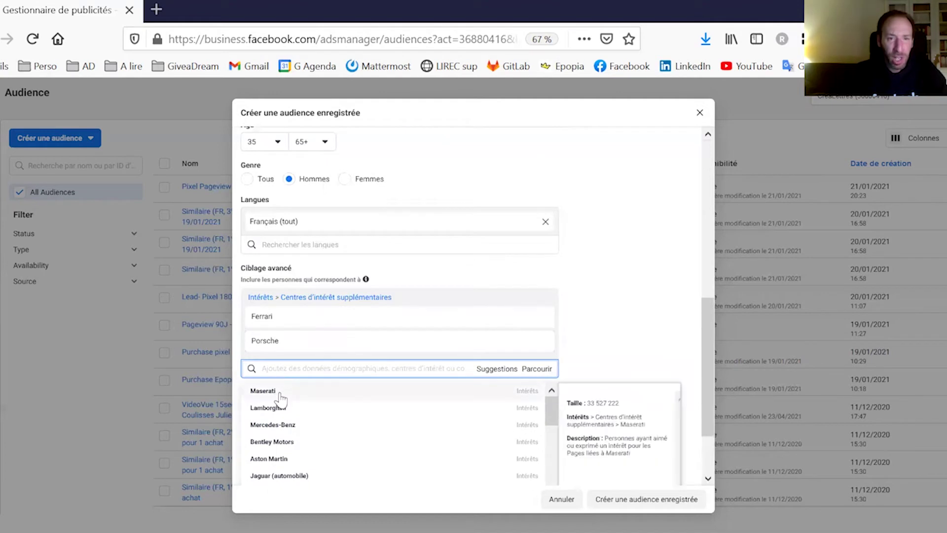
pyautogui.click(280, 392)
pyautogui.click(282, 416)
pyautogui.click(293, 440)
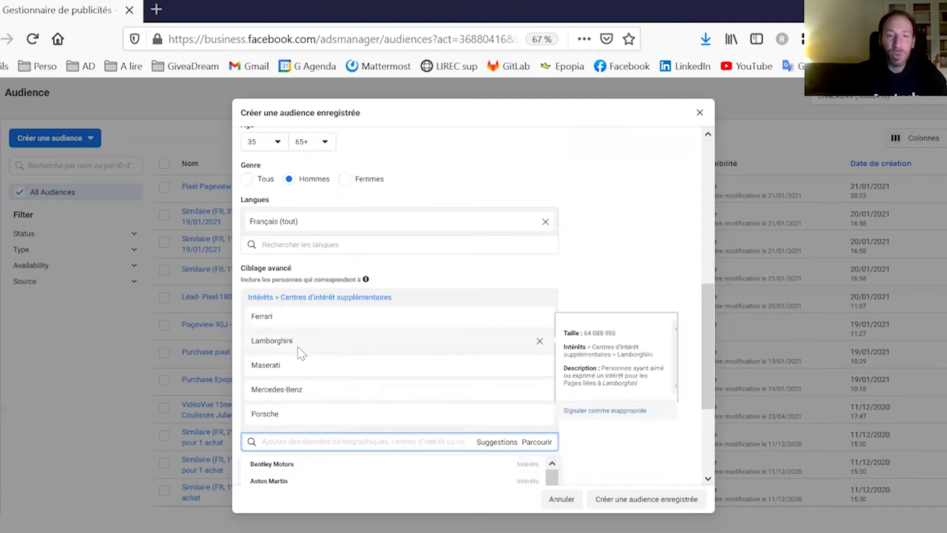
pyautogui.scroll(-1, 493, 375)
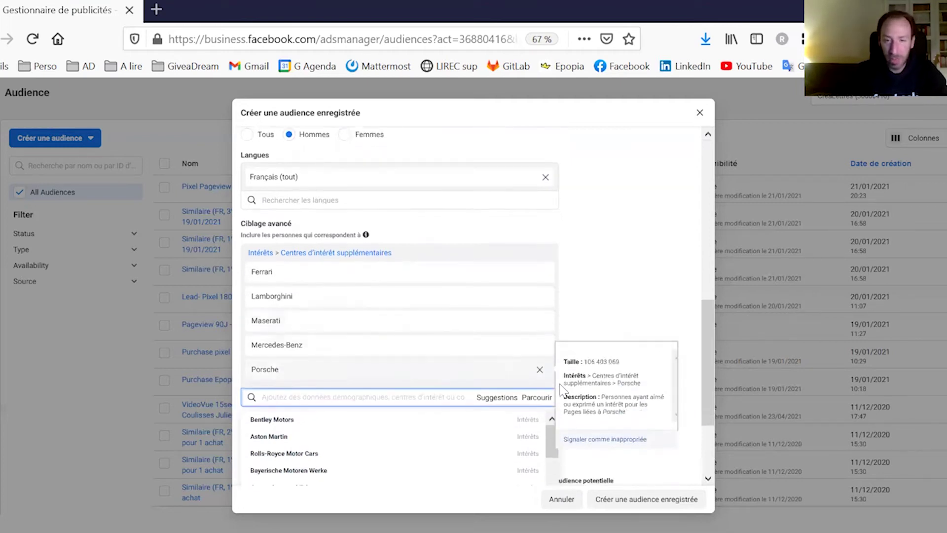
pyautogui.scroll(-3, 561, 390)
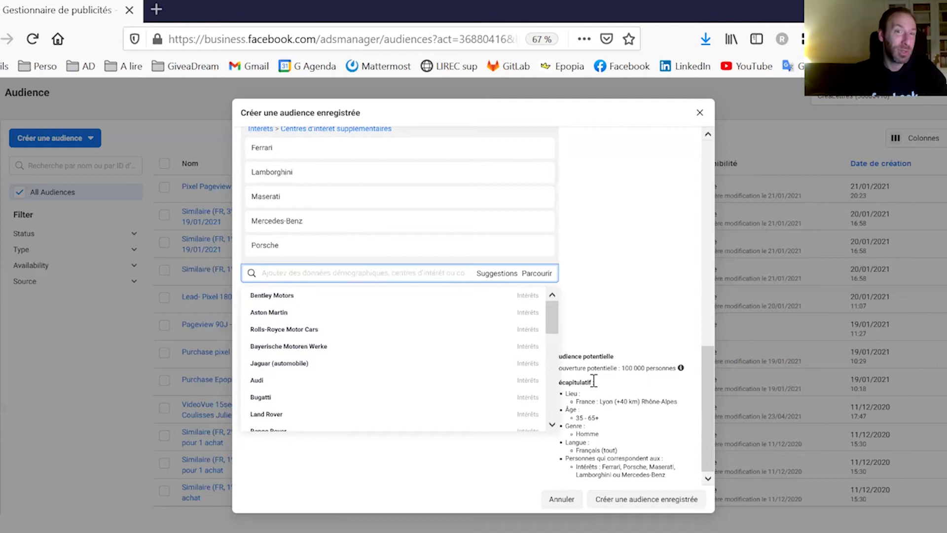
pyautogui.click(586, 290)
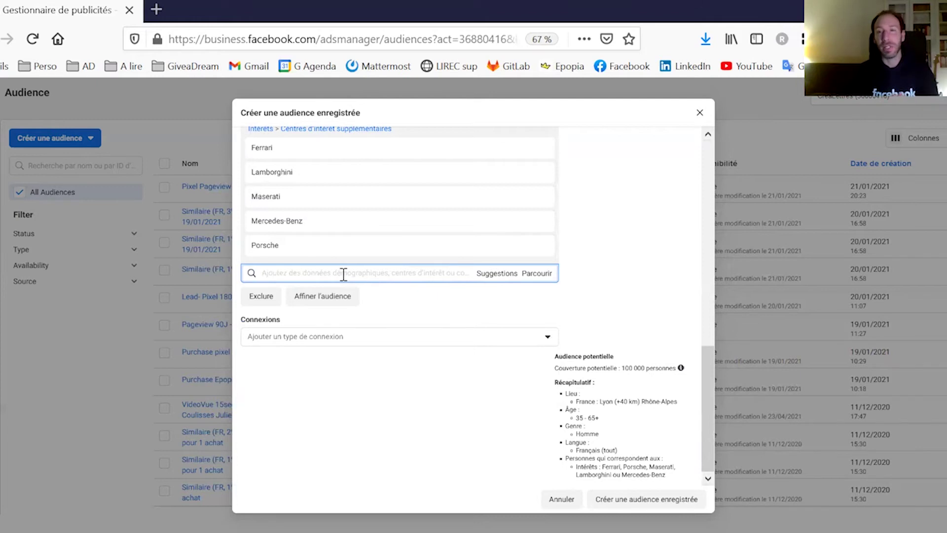
# Step: Search the advanced targeting options for "turbo" and look through the matching interests
pyautogui.write('t')
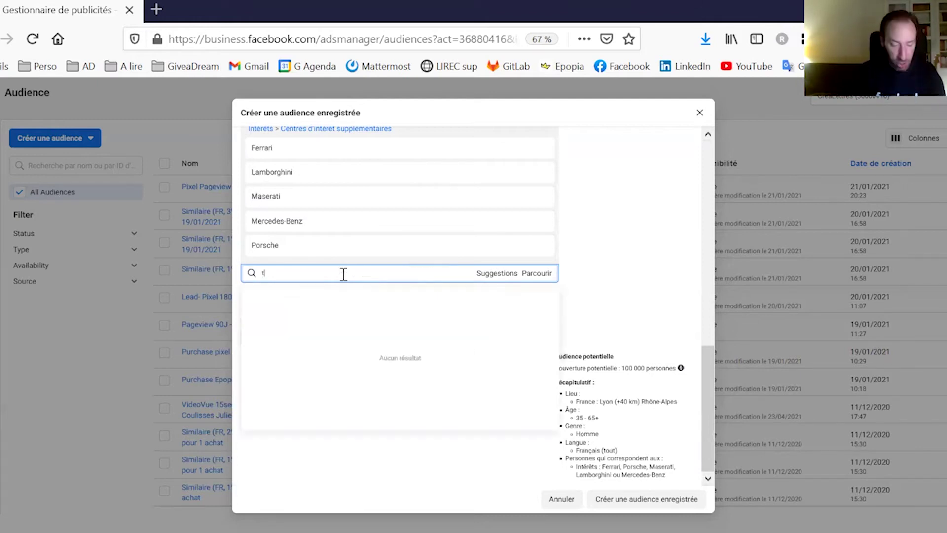
pyautogui.write('urbo')
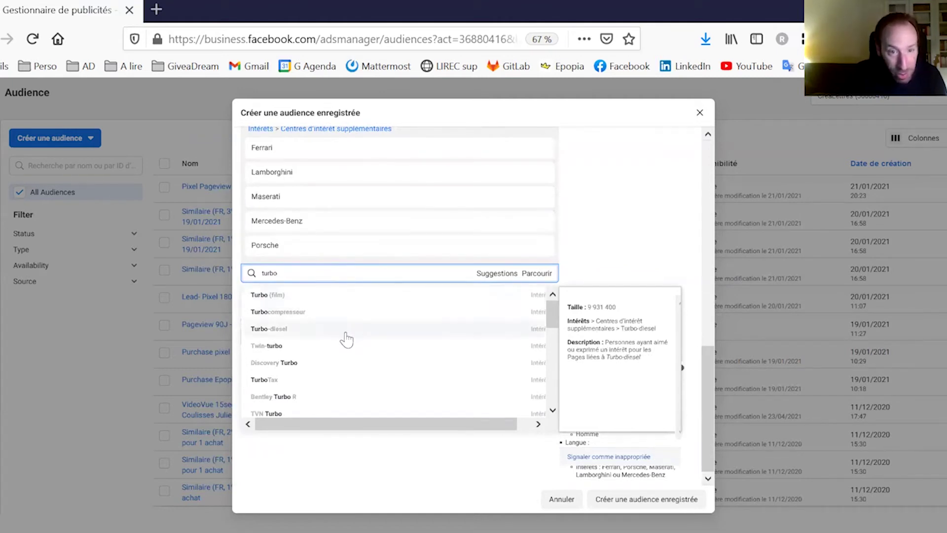
pyautogui.scroll(-3, 532, 335)
pyautogui.scroll(-5, 344, 323)
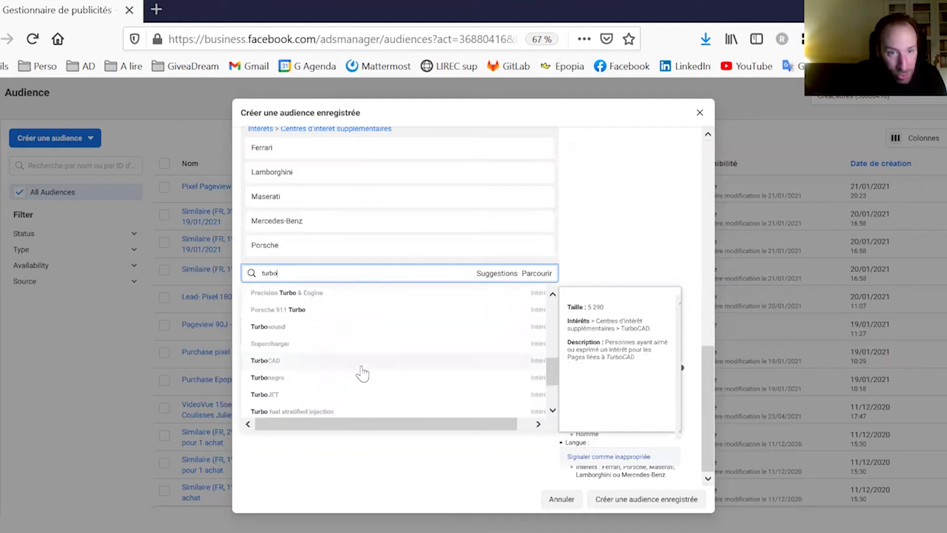
pyautogui.scroll(8, 361, 373)
# Step: Search the advanced targeting options for "auto", look through the matching interests, and clear the search without adding any
pyautogui.moveTo(300, 272); pyautogui.dragTo(206, 268)
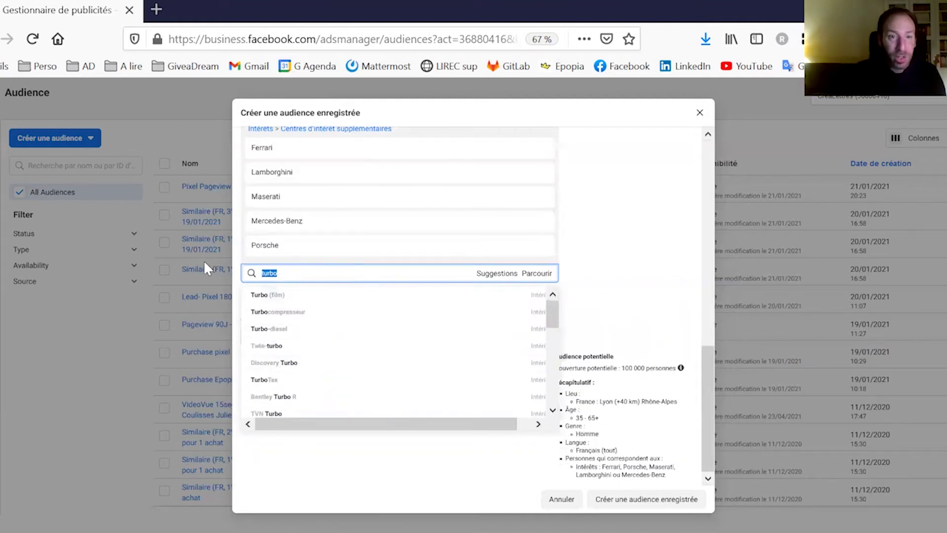
pyautogui.write('auto')
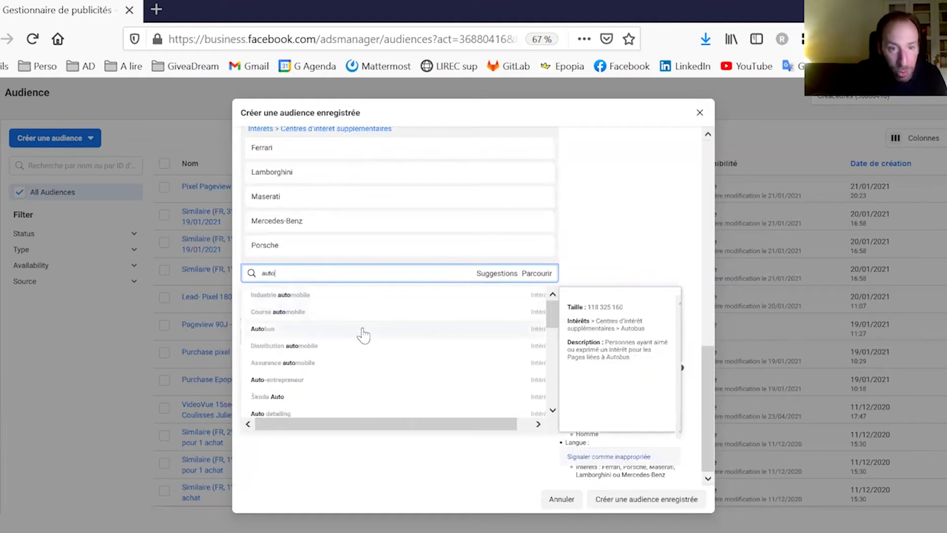
pyautogui.scroll(-3, 386, 326)
pyautogui.scroll(-1, 401, 339)
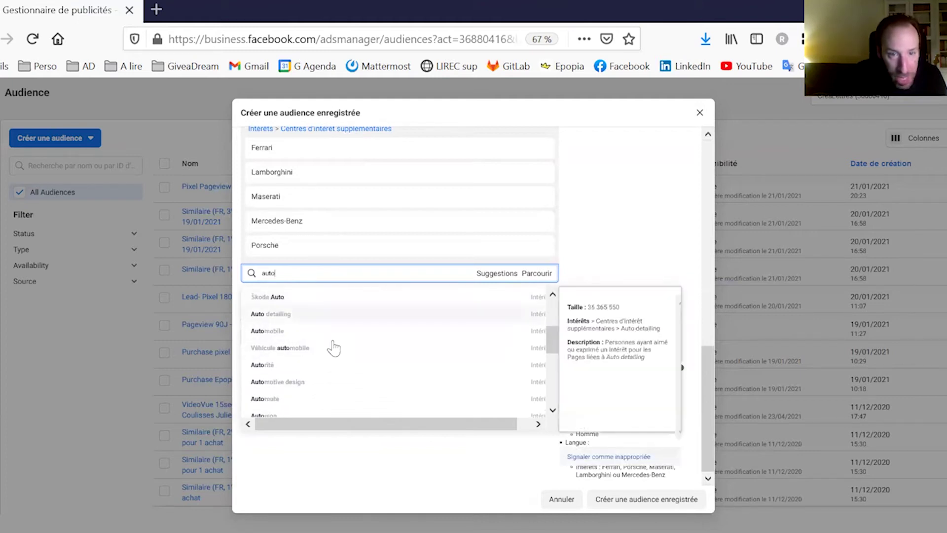
pyautogui.scroll(-2, 338, 348)
pyautogui.scroll(-5, 338, 348)
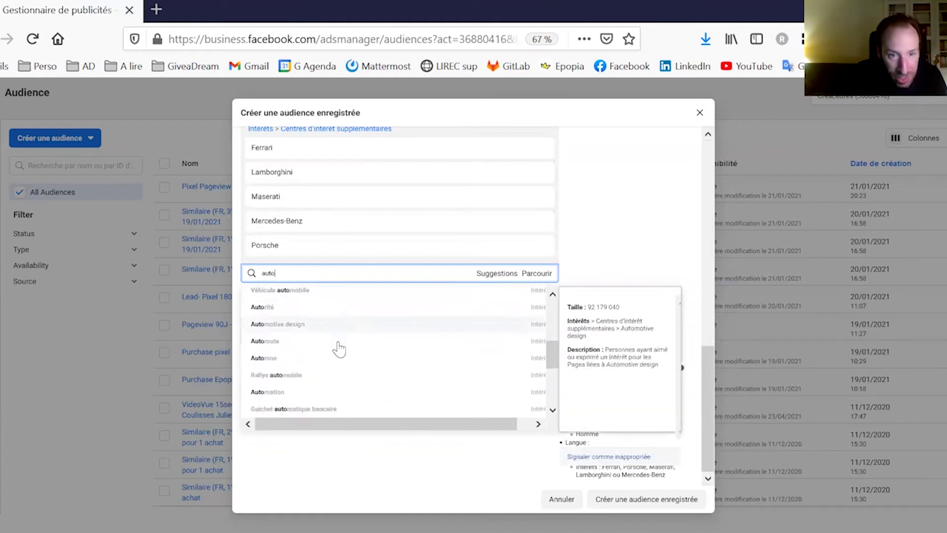
pyautogui.scroll(-1, 338, 349)
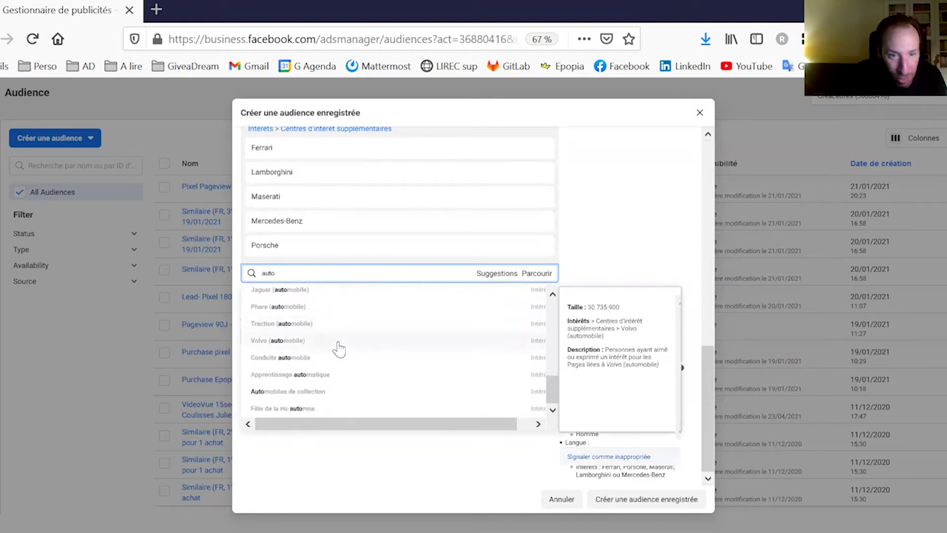
pyautogui.scroll(8, 339, 349)
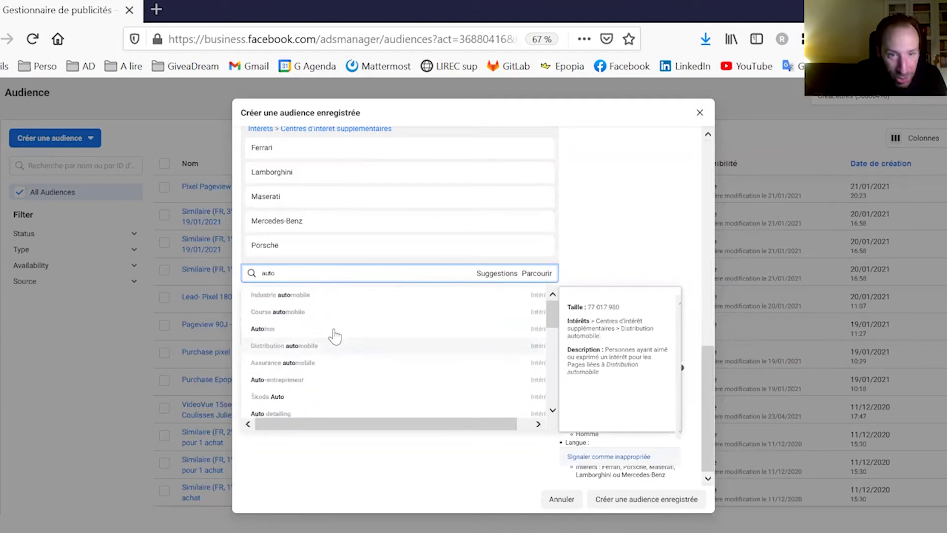
pyautogui.doubleClick(306, 273)
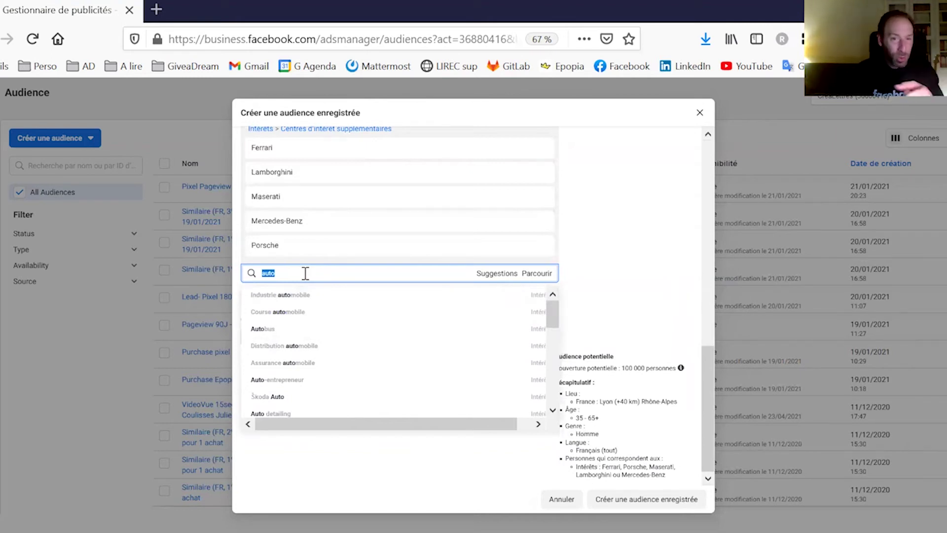
pyautogui.press('BackSpace')
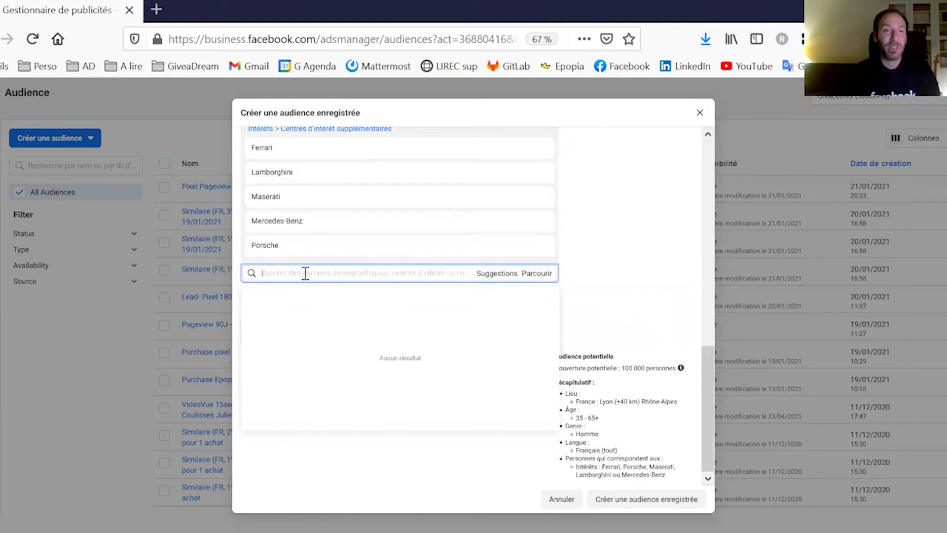
pyautogui.click(577, 285)
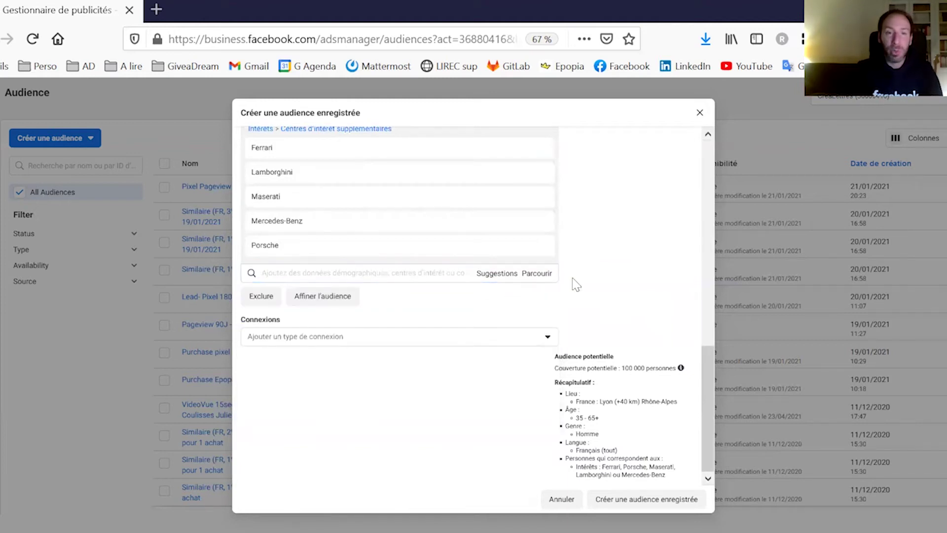
# Step: Narrow the audience to people who must also match the behaviour Comportement d'achat > Acheteurs actifs
pyautogui.click(323, 296)
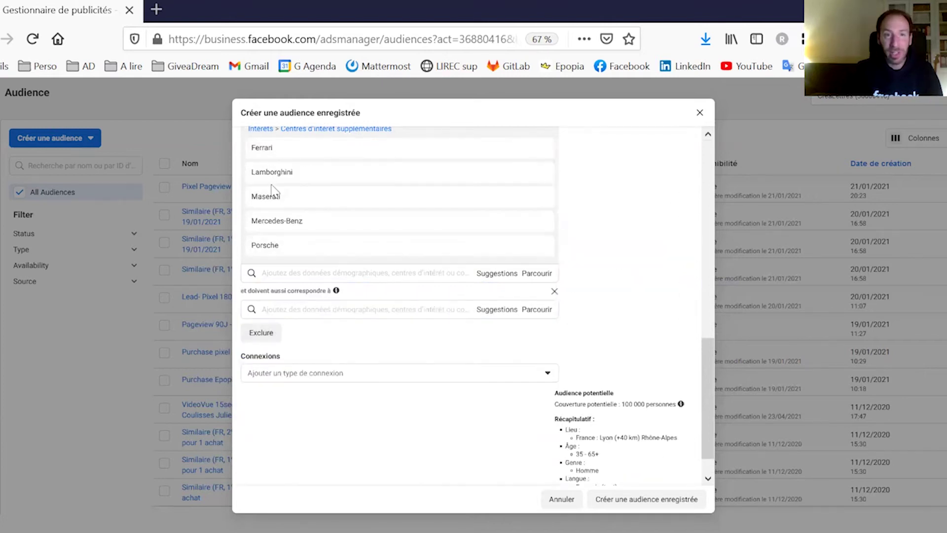
pyautogui.click(292, 309)
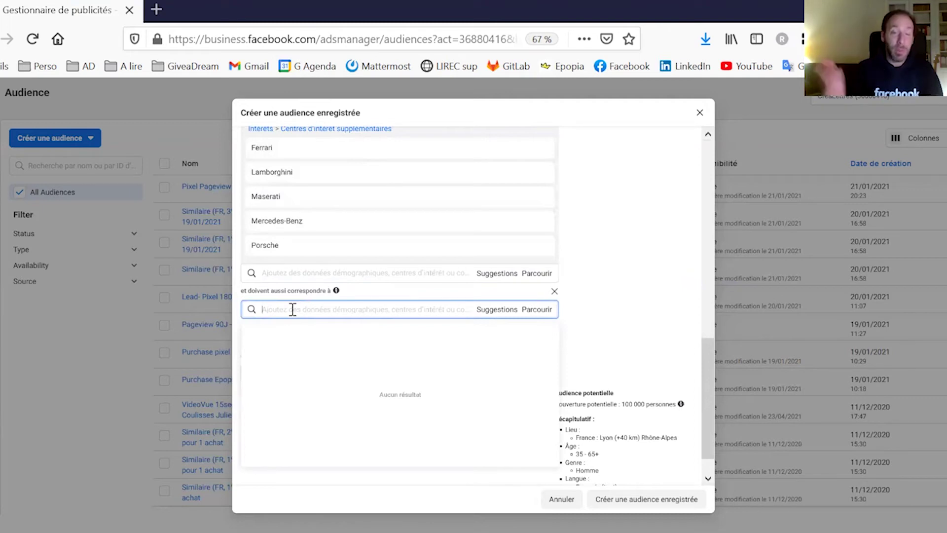
pyautogui.click(537, 311)
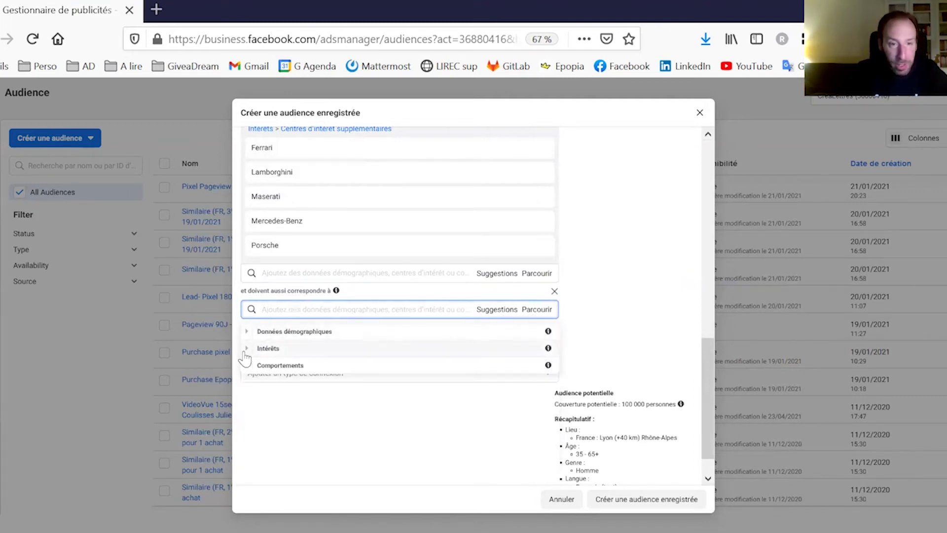
pyautogui.click(254, 366)
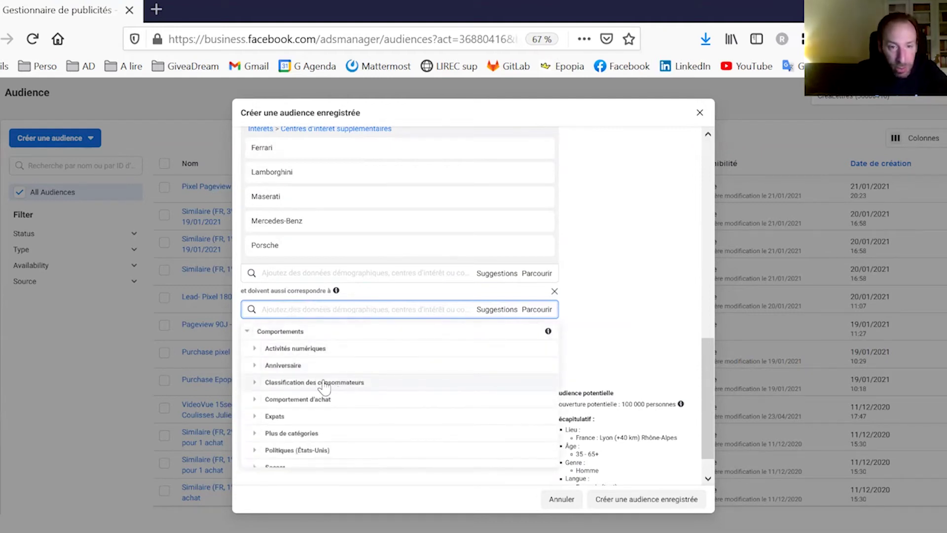
pyautogui.click(312, 400)
pyautogui.moveTo(285, 359)
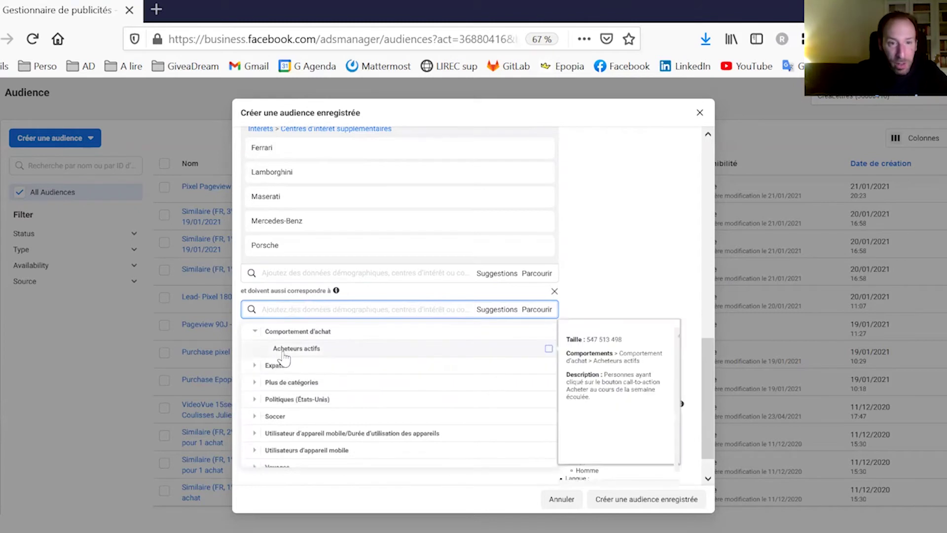
pyautogui.click(488, 348)
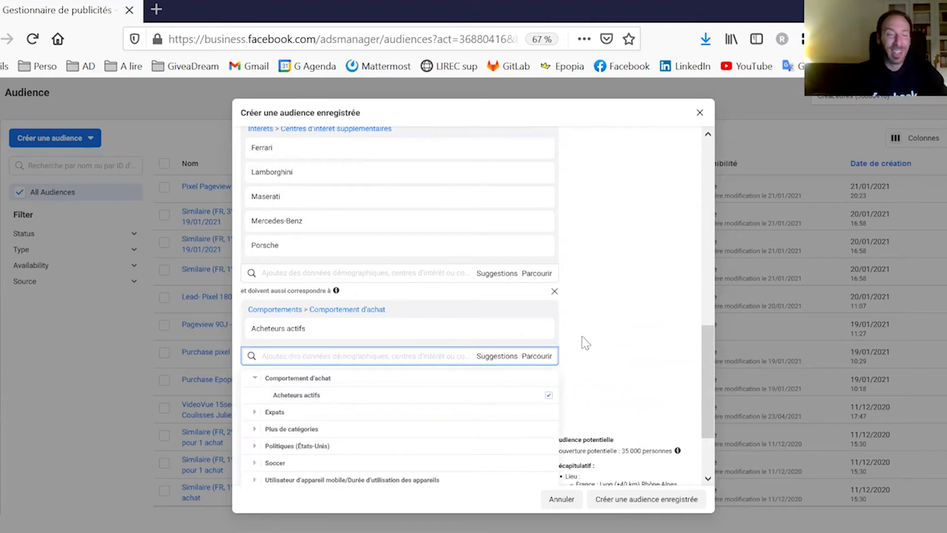
pyautogui.scroll(-1, 341, 434)
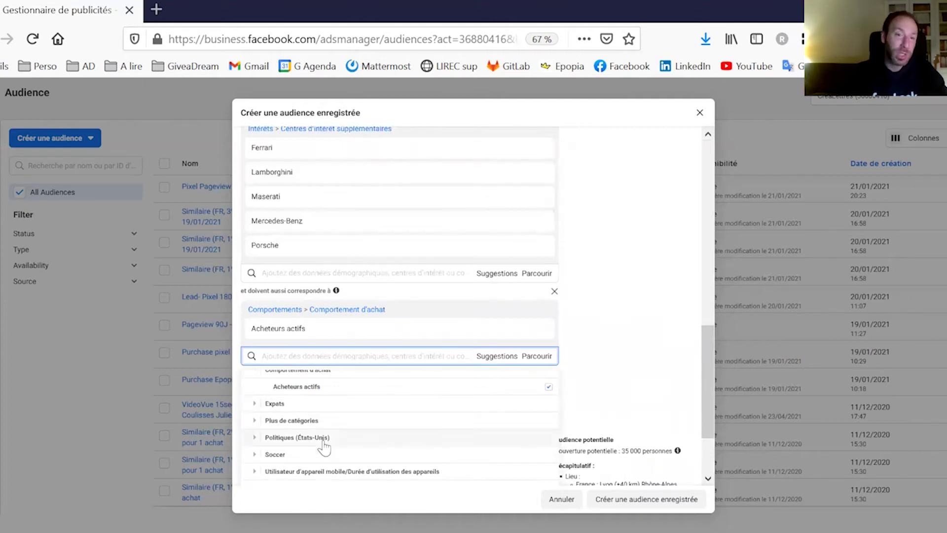
# Step: Browse the narrowing criteria under Comportements and the household income options under Données démographiques > Finance > Revenus without adding any
pyautogui.scroll(3, 323, 447)
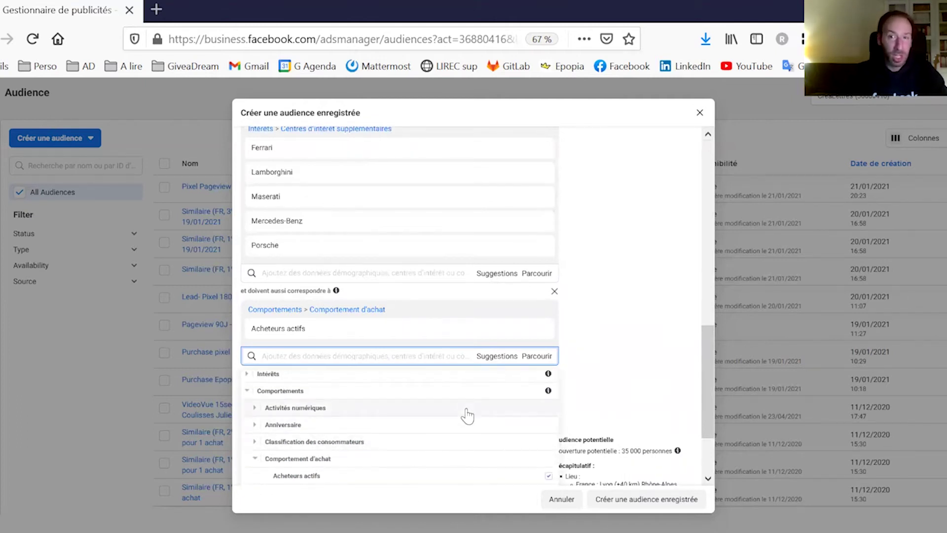
pyautogui.scroll(2, 414, 416)
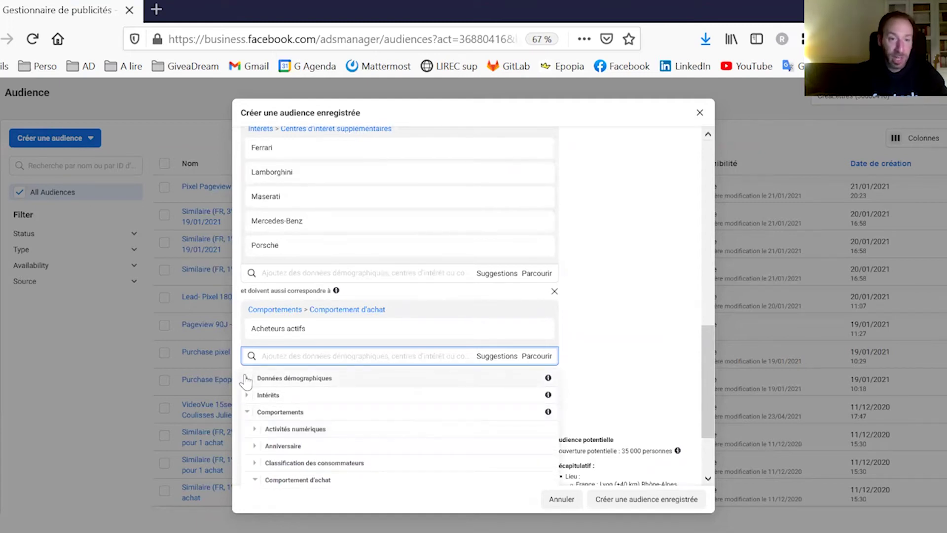
pyautogui.scroll(-3, 296, 390)
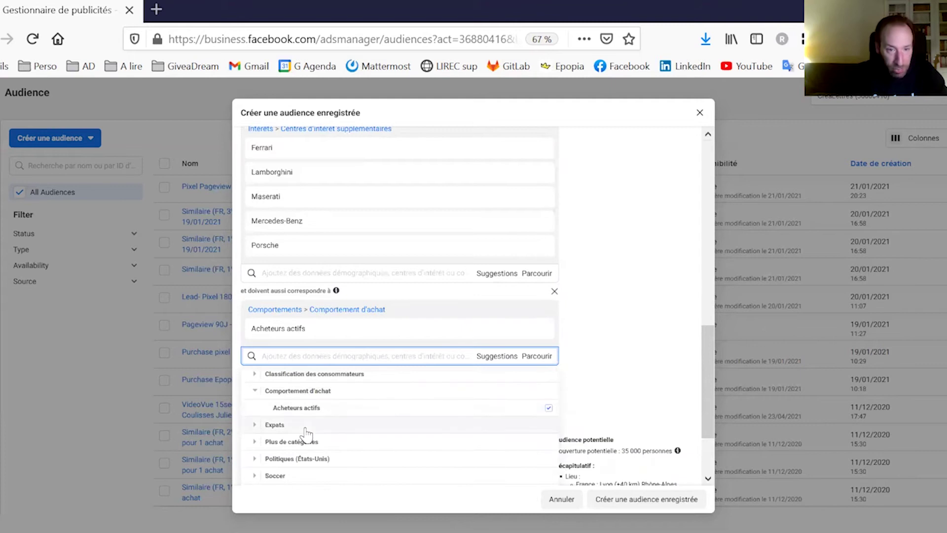
pyautogui.scroll(-1, 346, 451)
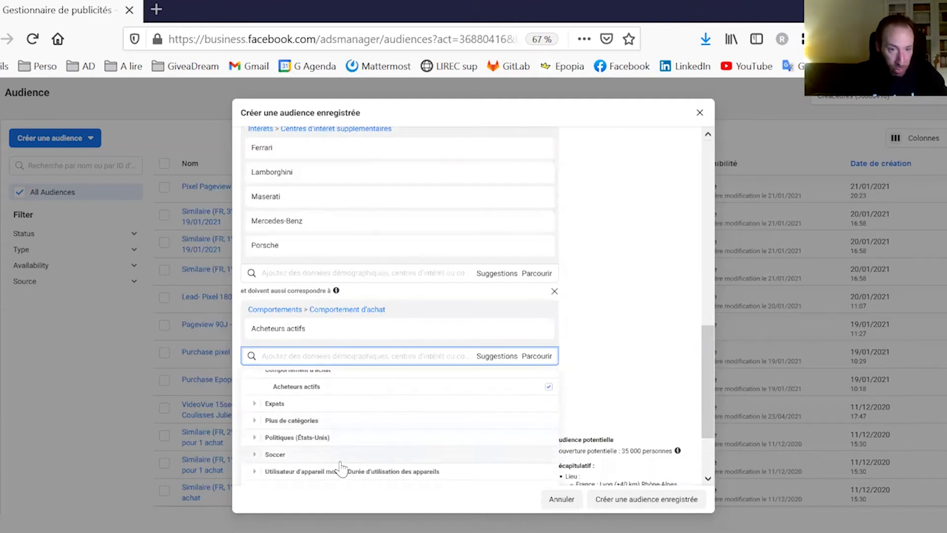
pyautogui.scroll(5, 411, 407)
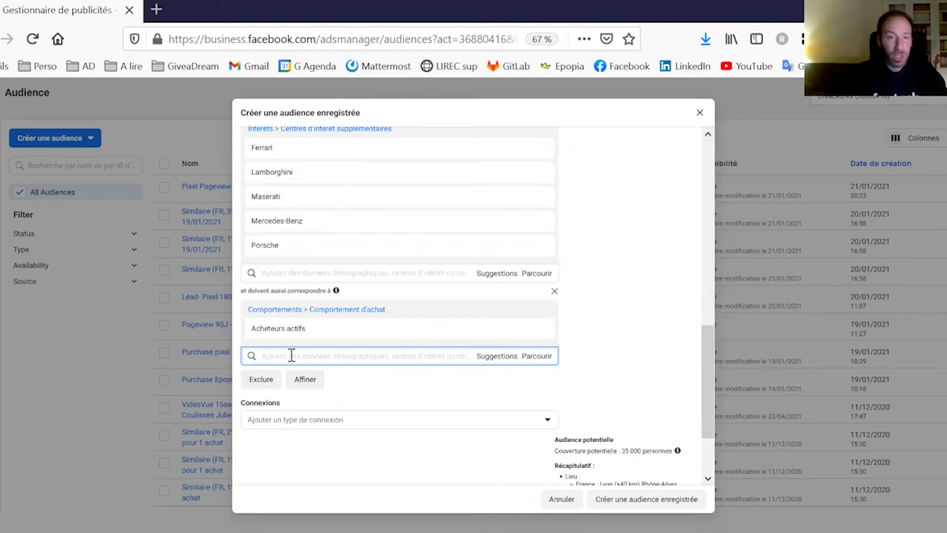
pyautogui.click(534, 356)
pyautogui.click(248, 379)
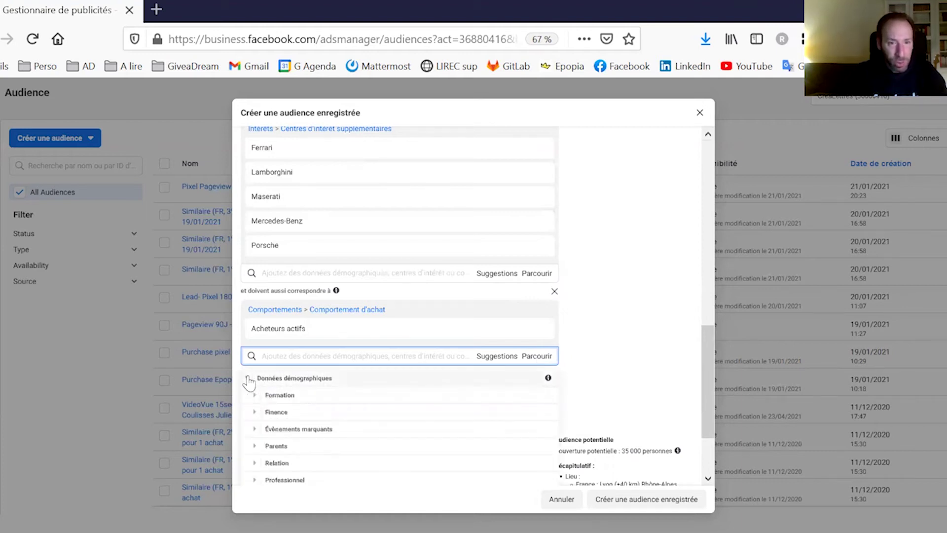
pyautogui.click(257, 418)
pyautogui.click(264, 411)
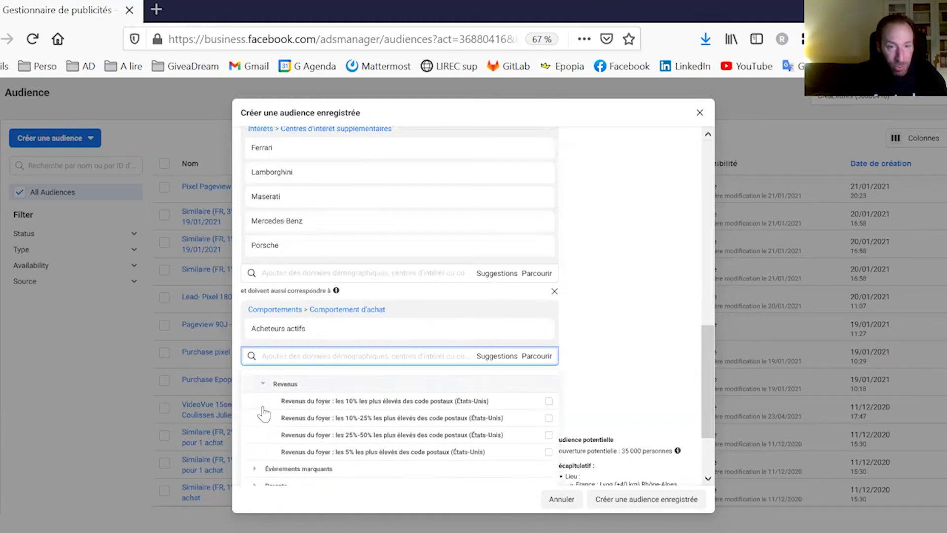
pyautogui.moveTo(394, 403)
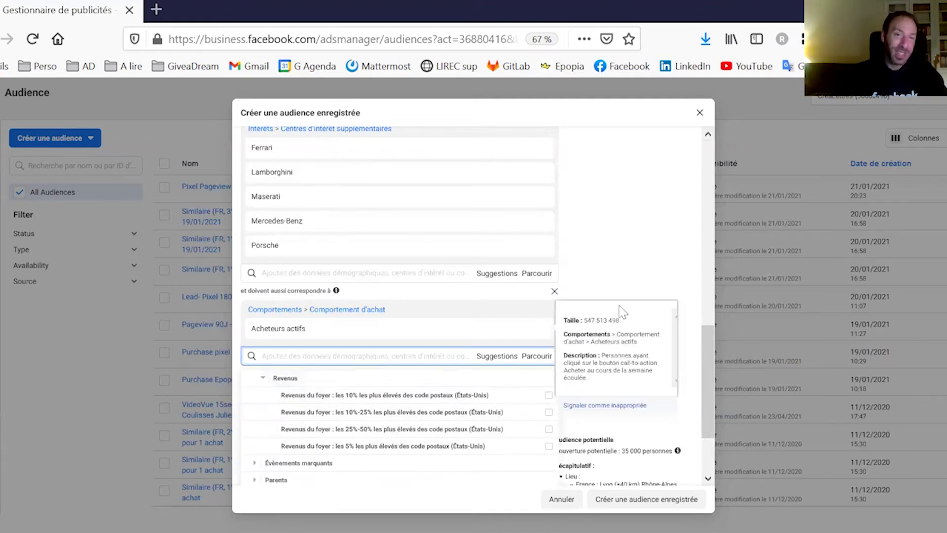
pyautogui.click(635, 250)
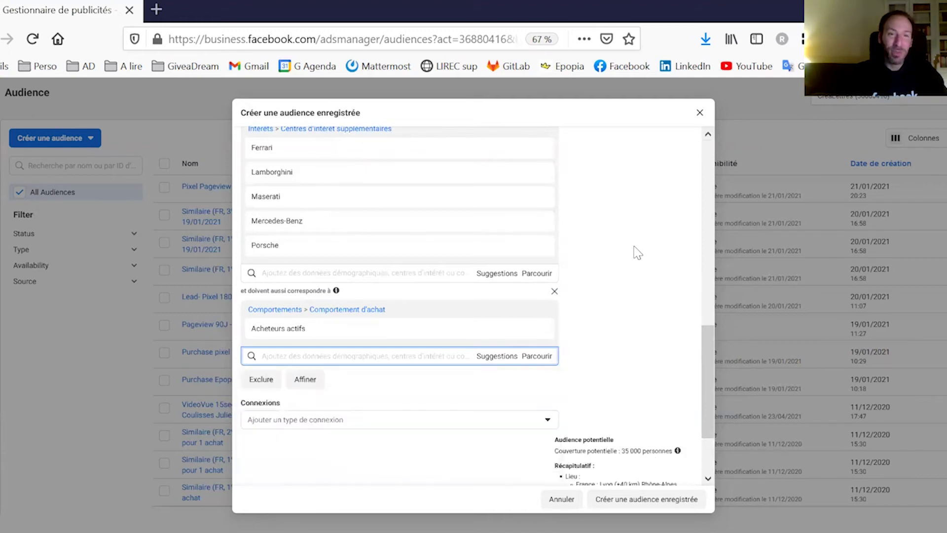
# Step: Add an exclusion to the advanced targeting for people who match the interest Renault
pyautogui.click(261, 380)
pyautogui.click(310, 415)
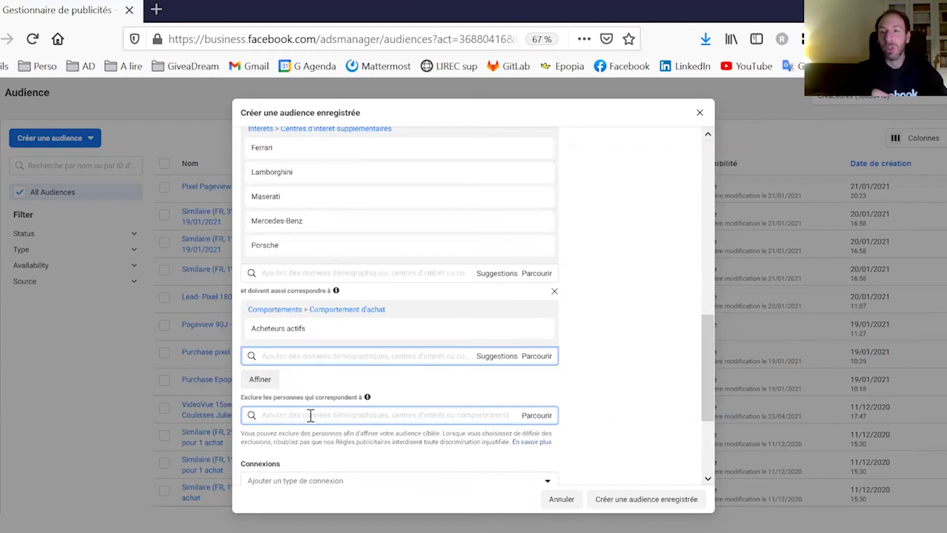
pyautogui.write('poeug')
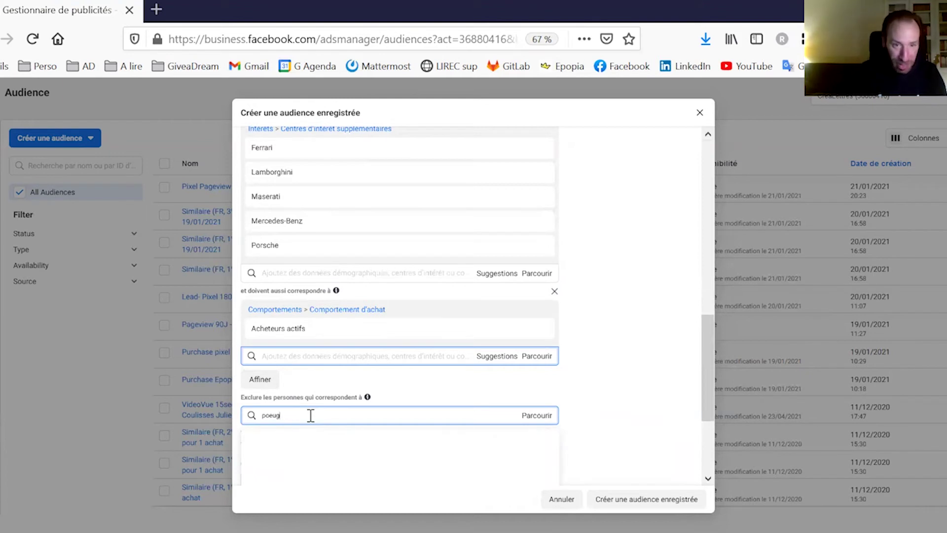
pyautogui.write('e')
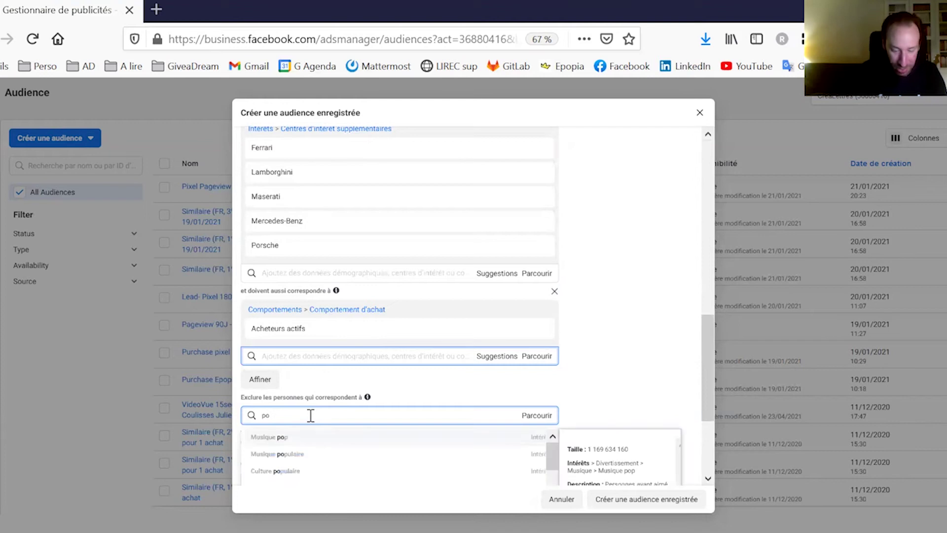
pyautogui.press('BackSpace')
pyautogui.press('BackSpace')
pyautogui.write('renaul')
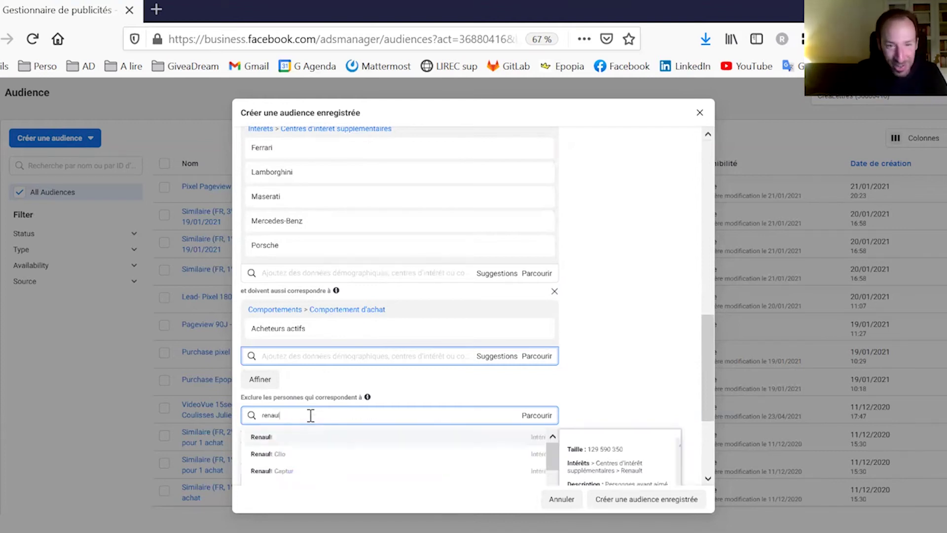
pyautogui.click(326, 436)
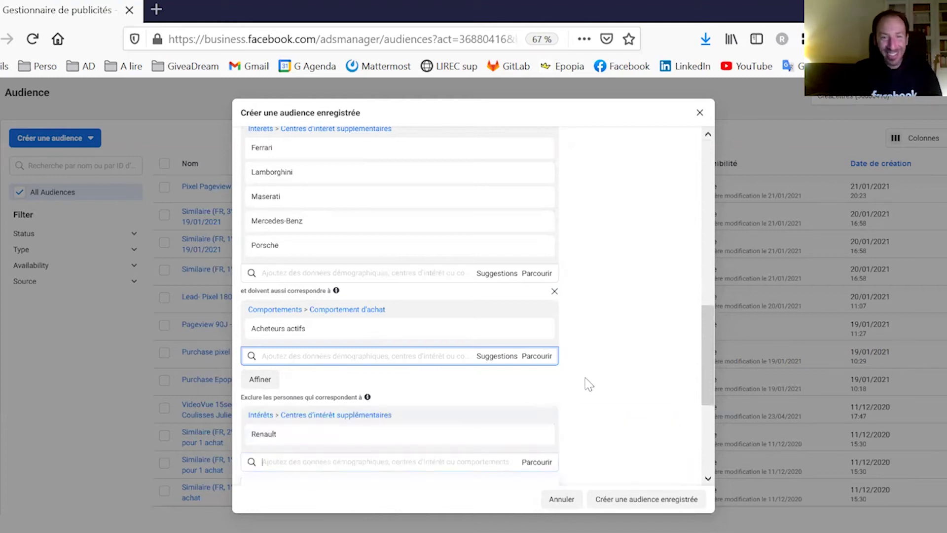
pyautogui.scroll(-3, 650, 382)
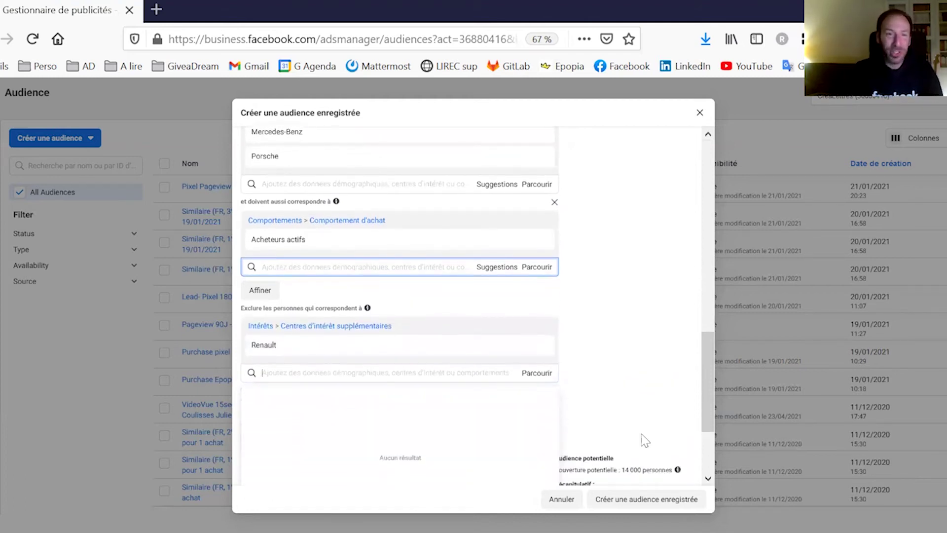
pyautogui.click(628, 348)
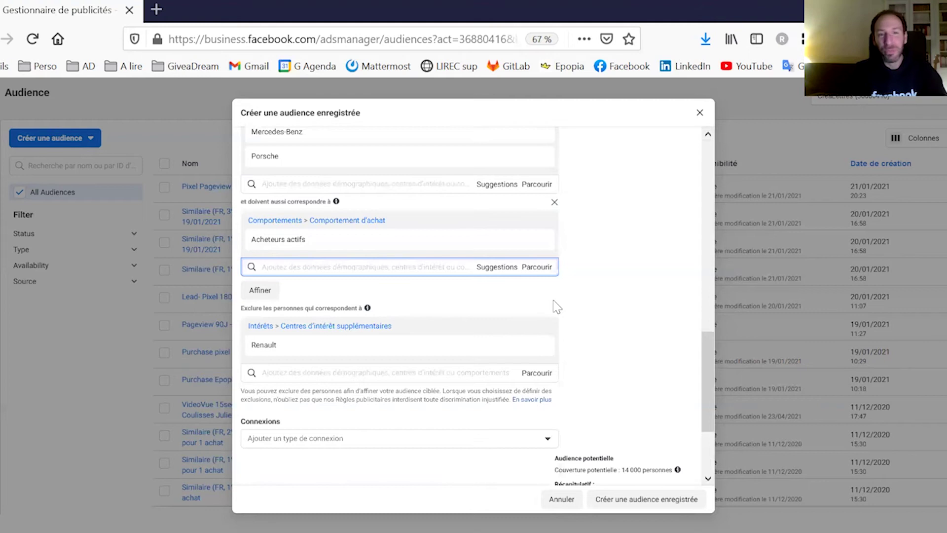
# Step: Review the potential reach summary and look through the connection types for pages, applications and events
pyautogui.scroll(-2, 595, 392)
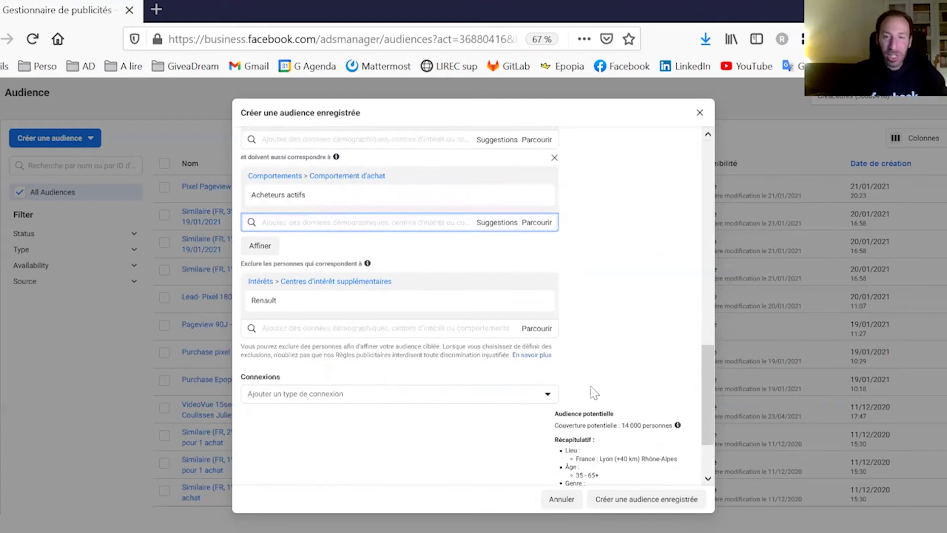
pyautogui.scroll(-3, 635, 419)
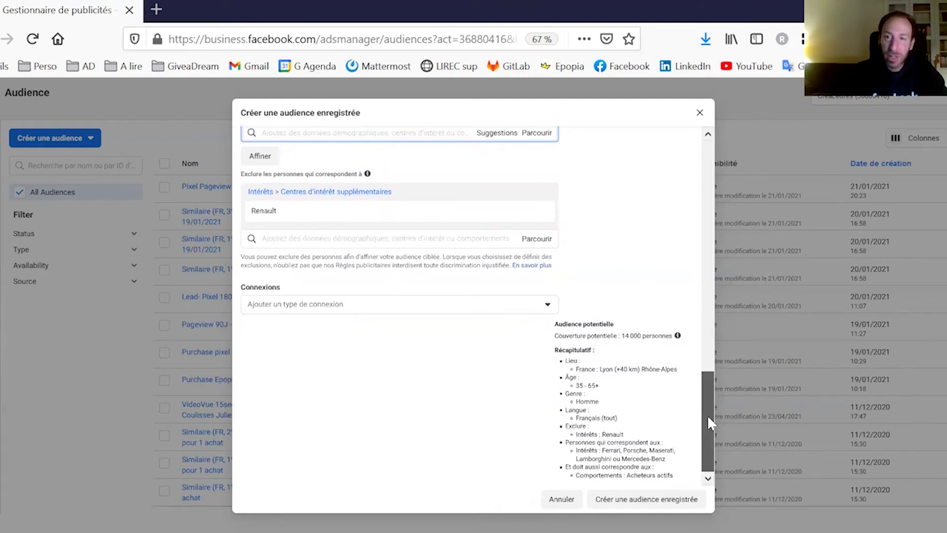
pyautogui.click(351, 306)
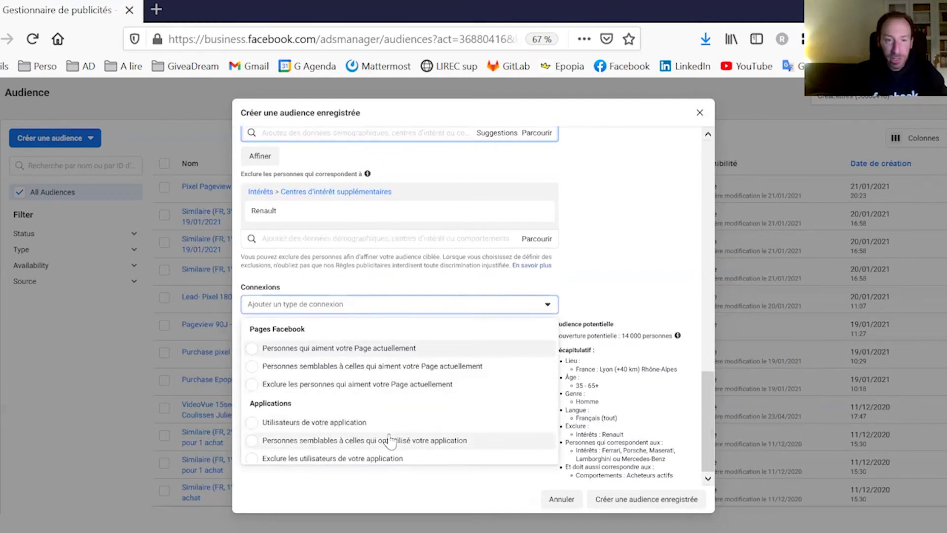
pyautogui.scroll(-2, 391, 439)
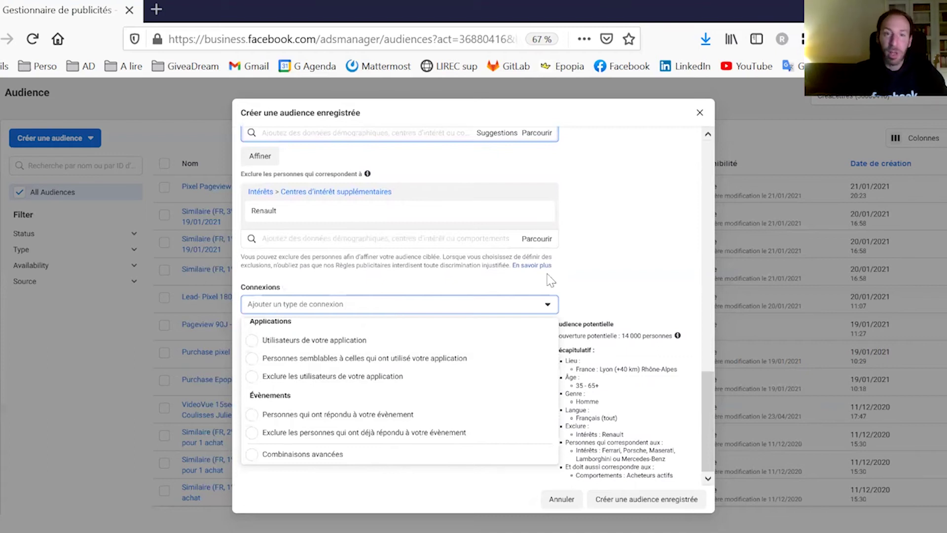
pyautogui.click(592, 281)
# Step: Look through the existing custom audiences, search for "client" among the exclusions and exclude the website audience Client pixel mon compte
pyautogui.moveTo(713, 404); pyautogui.dragTo(725, 152)
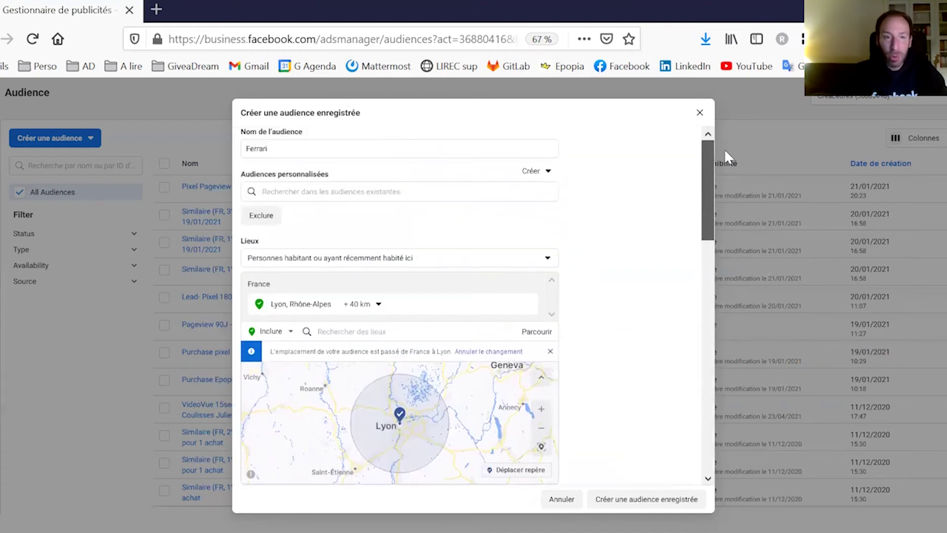
pyautogui.click(311, 191)
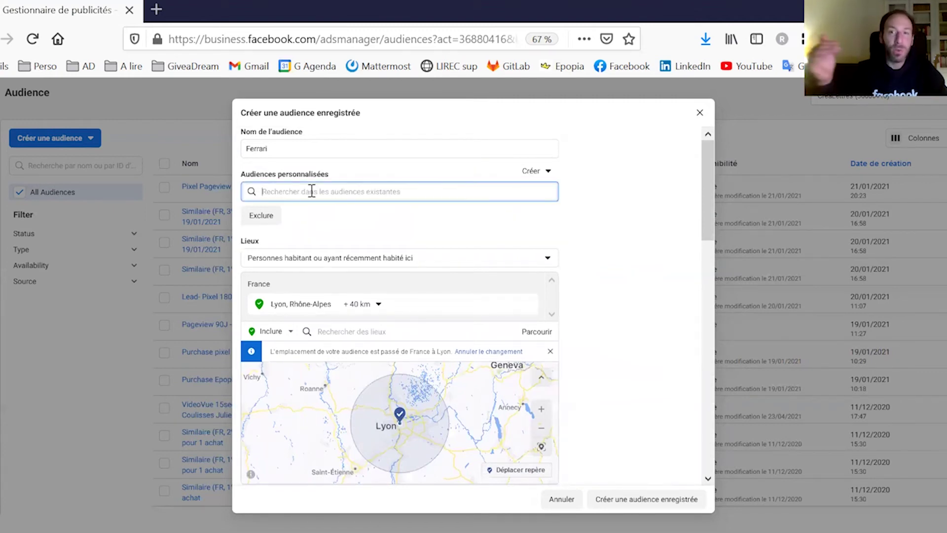
pyautogui.click(311, 191)
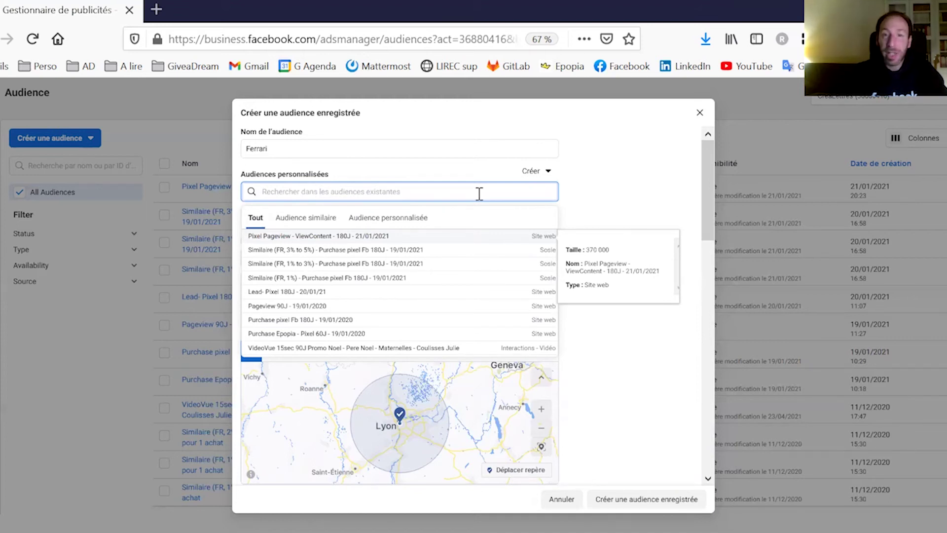
pyautogui.click(602, 203)
pyautogui.click(255, 216)
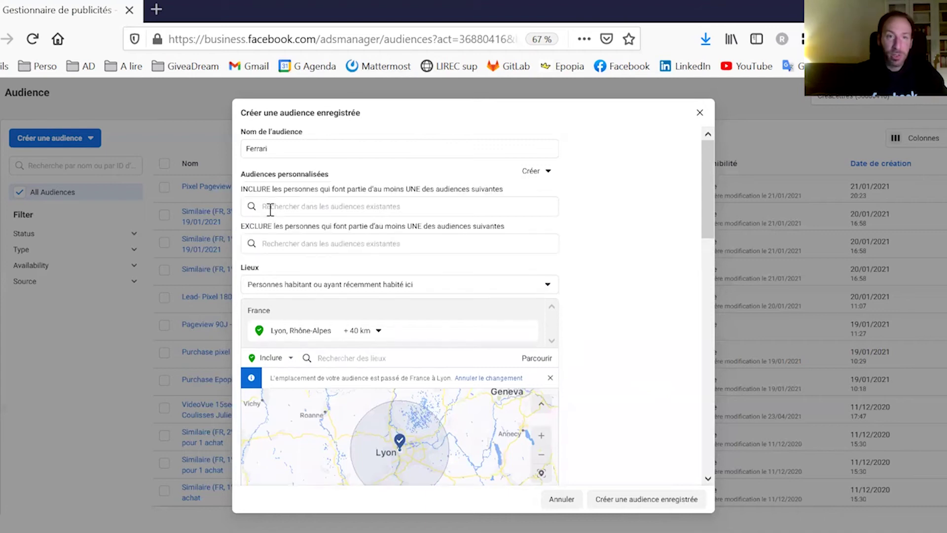
pyautogui.click(318, 245)
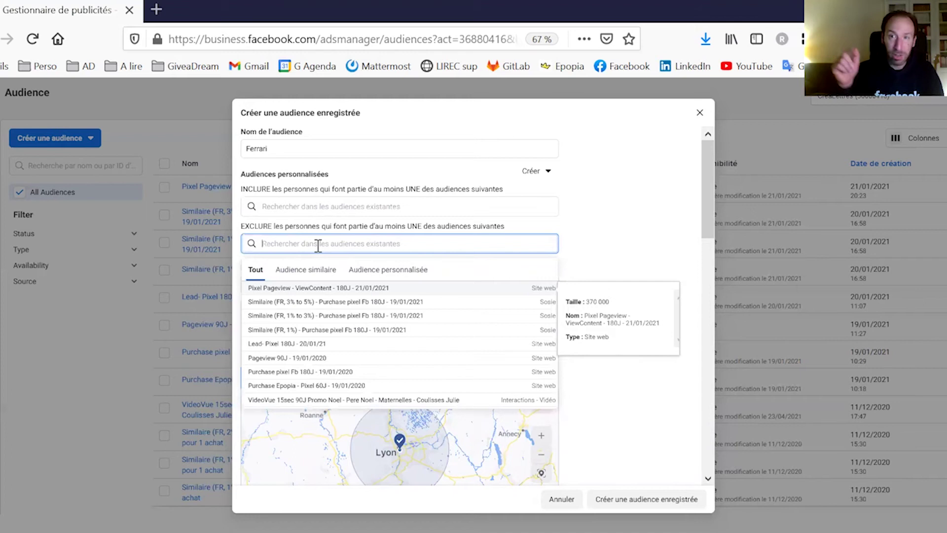
pyautogui.write('client')
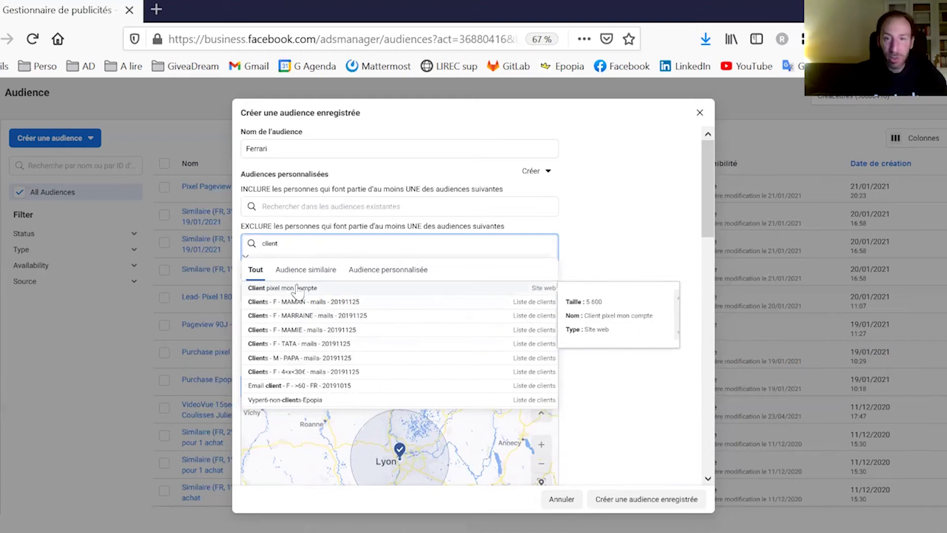
pyautogui.click(298, 288)
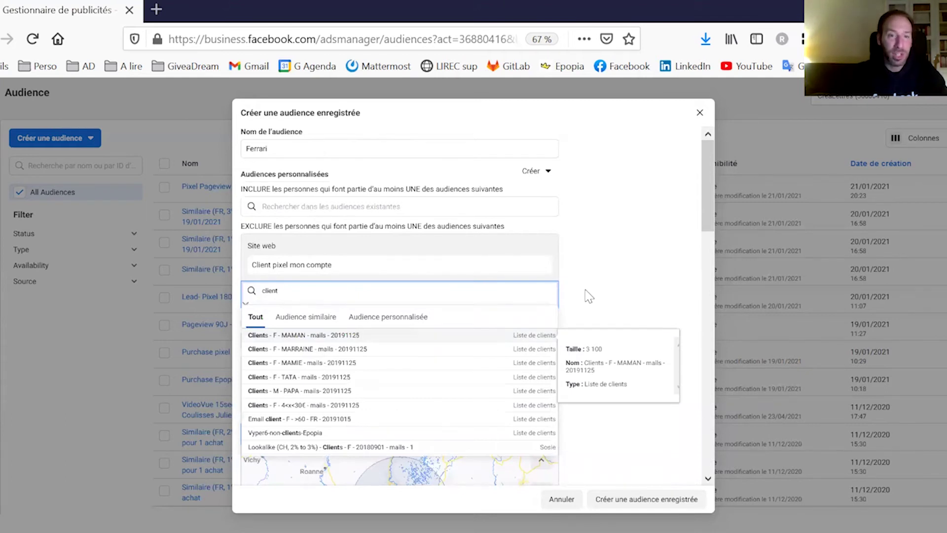
pyautogui.click(608, 270)
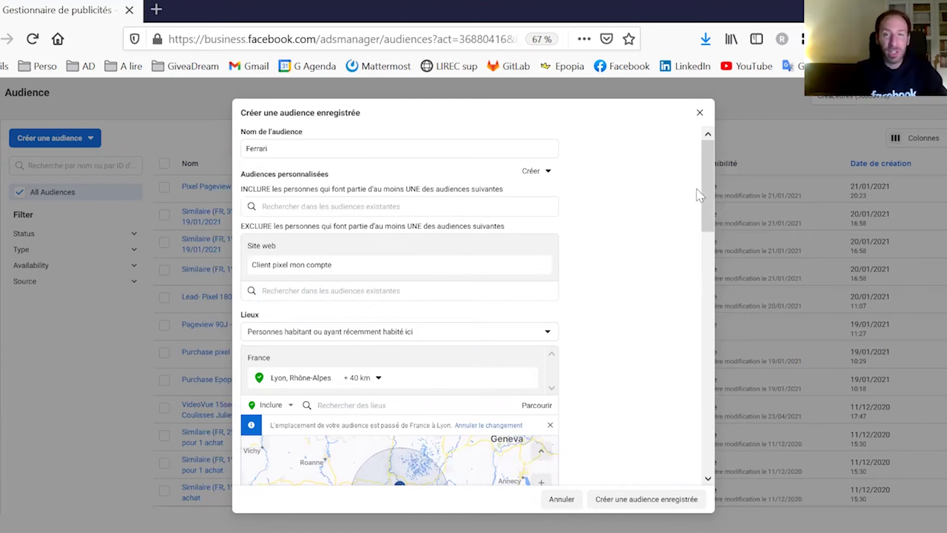
# Step: Review the full targeting summary and create the saved audience
pyautogui.moveTo(706, 179); pyautogui.dragTo(688, 462)
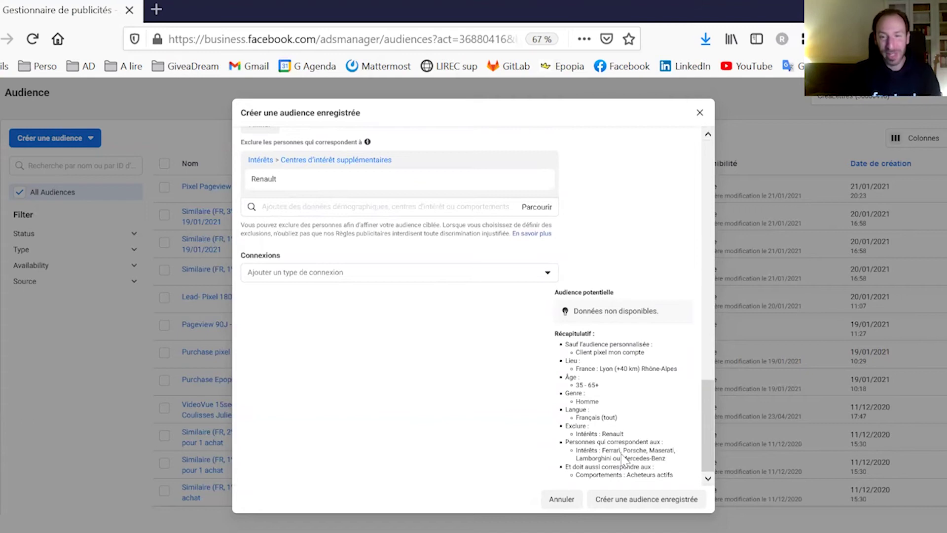
pyautogui.moveTo(704, 425); pyautogui.dragTo(714, 182)
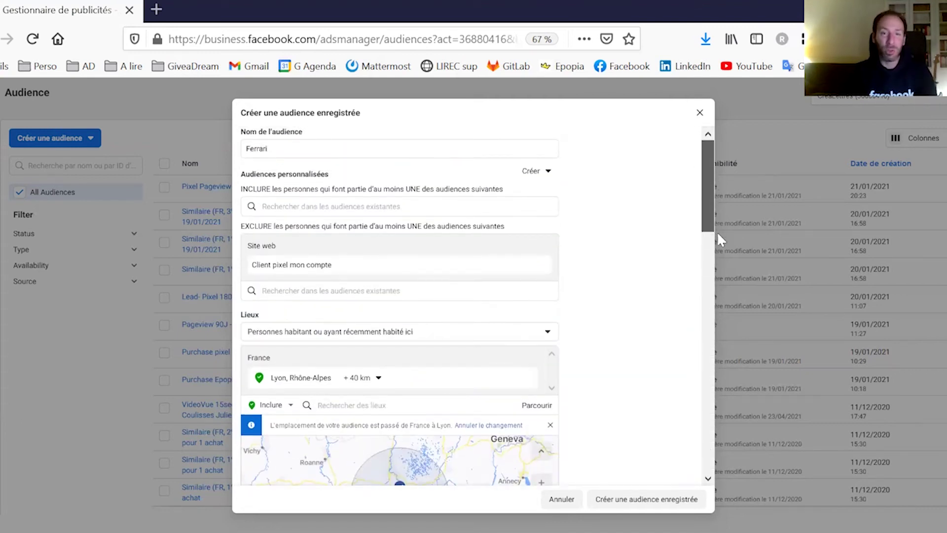
pyautogui.scroll(-15, 666, 467)
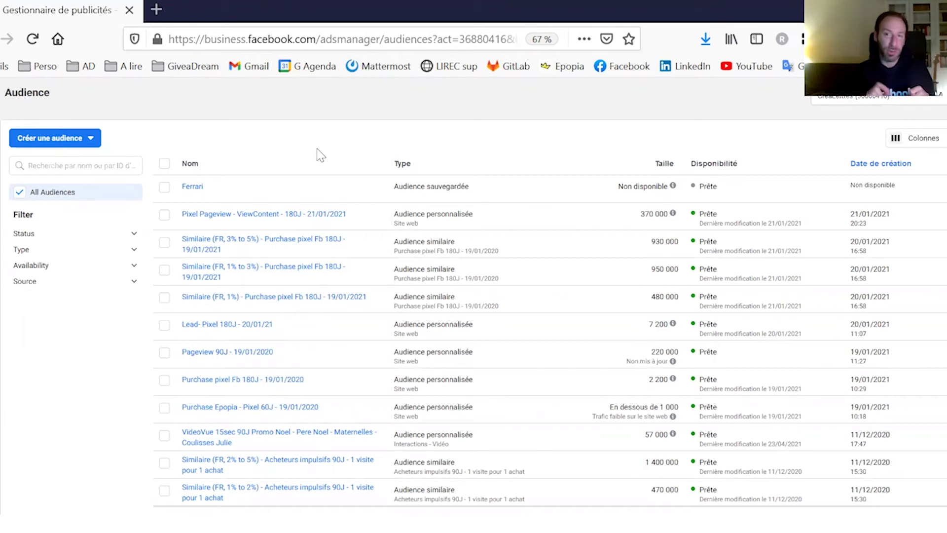
# Step: Start a lookalike audience, search the other sources for "client" and choose Bons clients (>108€) 20160307 as its source
pyautogui.click(89, 141)
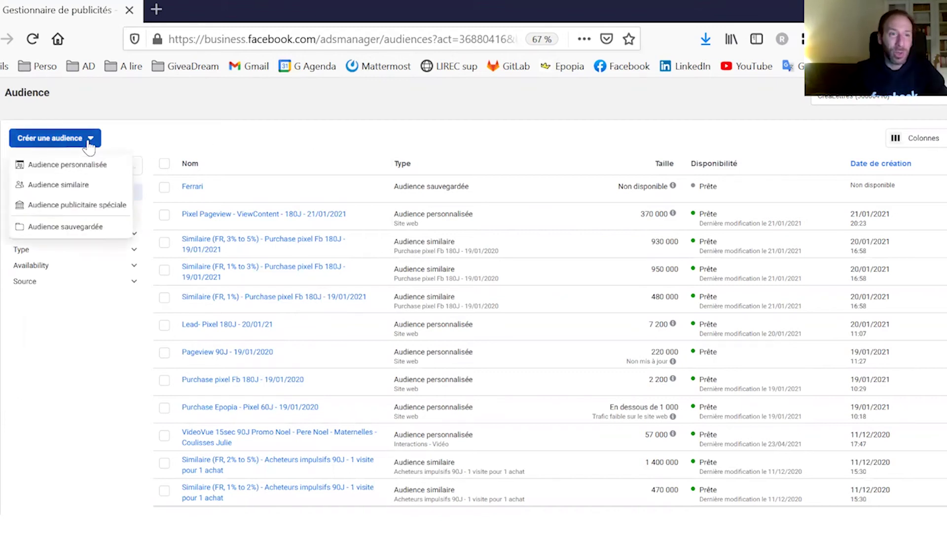
pyautogui.click(81, 187)
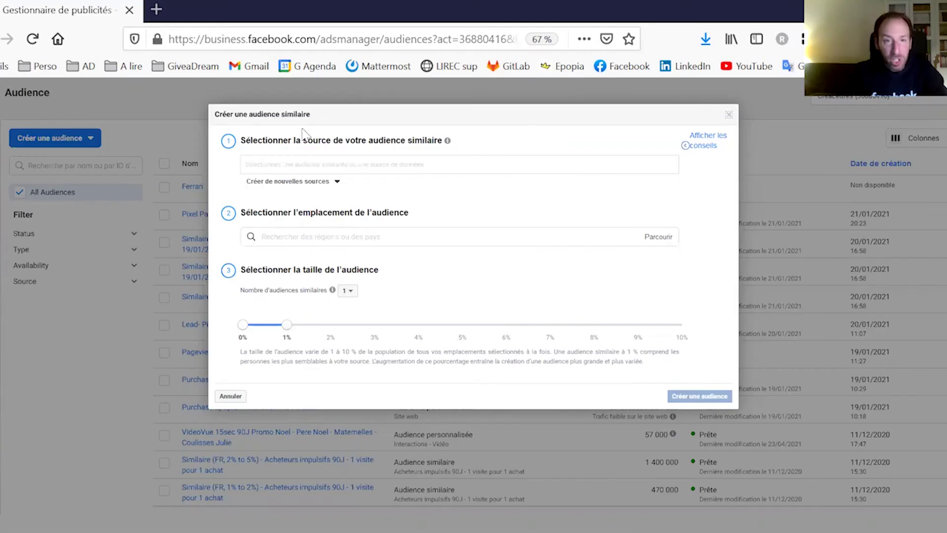
pyautogui.click(315, 164)
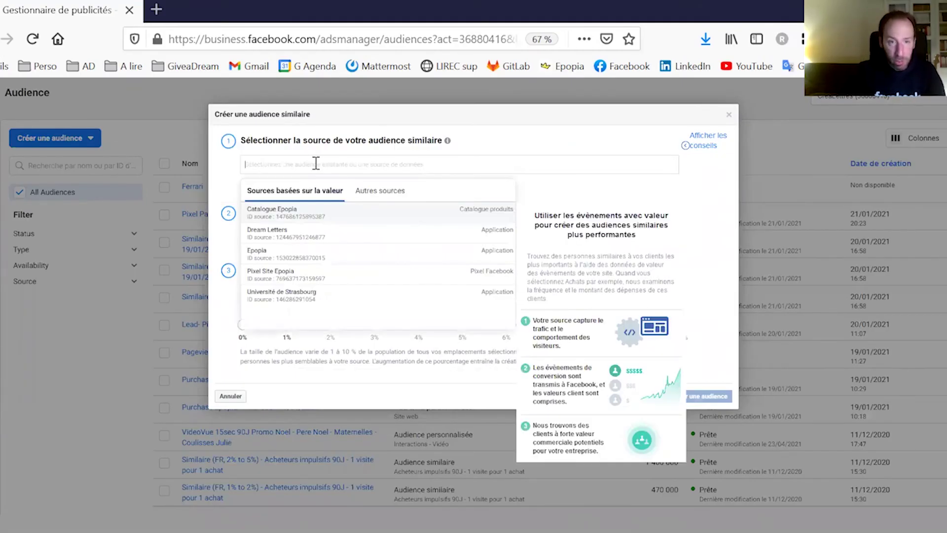
pyautogui.click(381, 197)
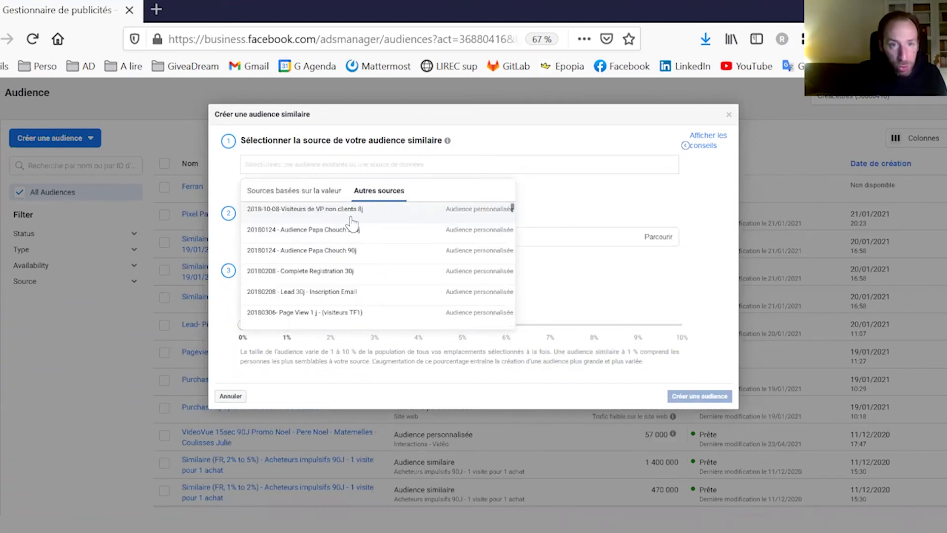
pyautogui.write('clie')
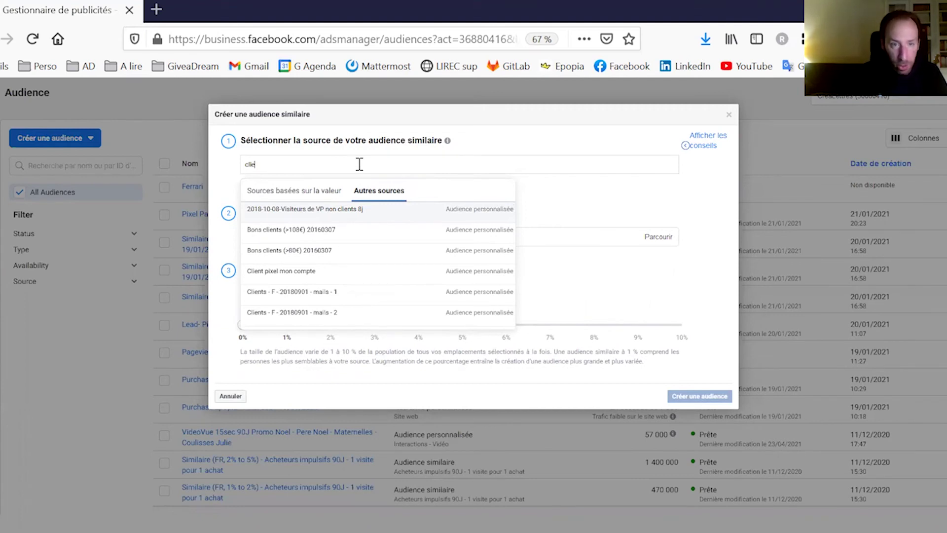
pyautogui.write('nt')
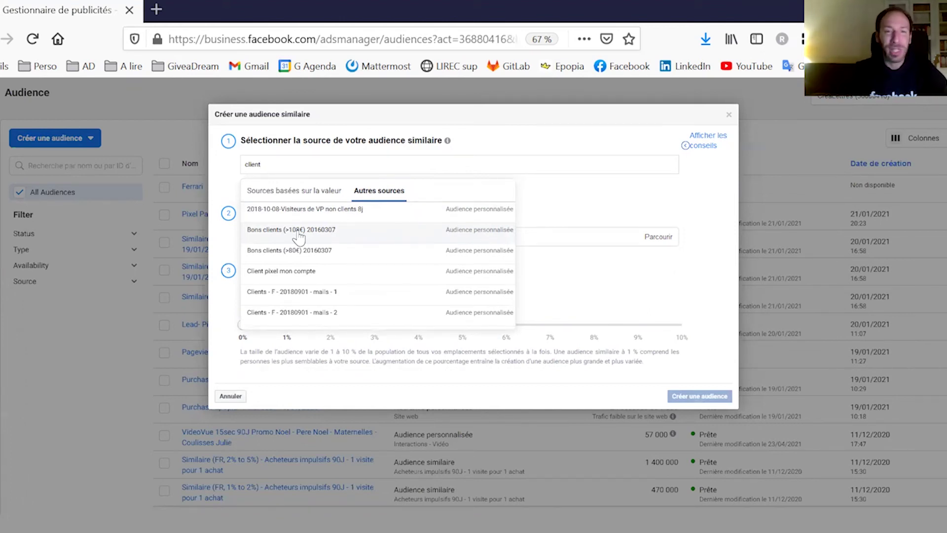
pyautogui.click(397, 241)
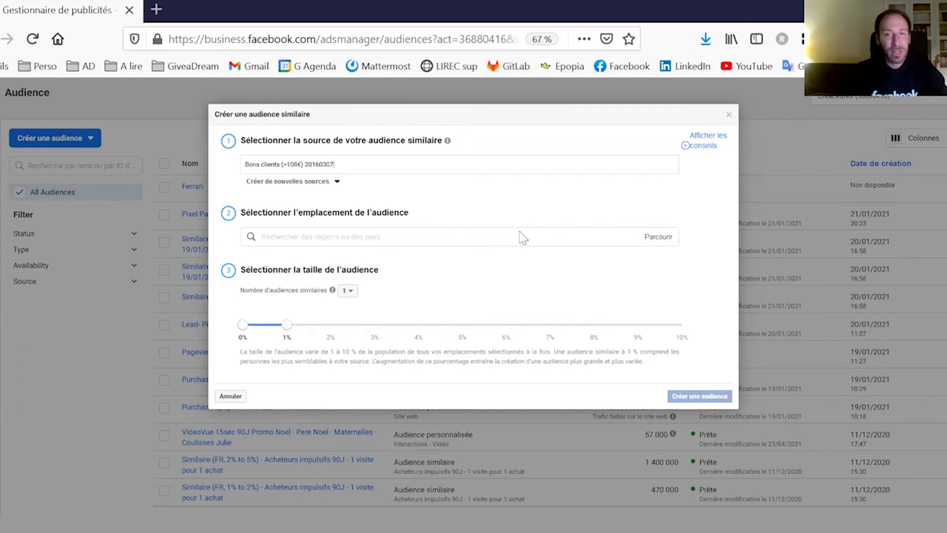
# Step: Set the lookalike audience's location to the country France
pyautogui.click(386, 237)
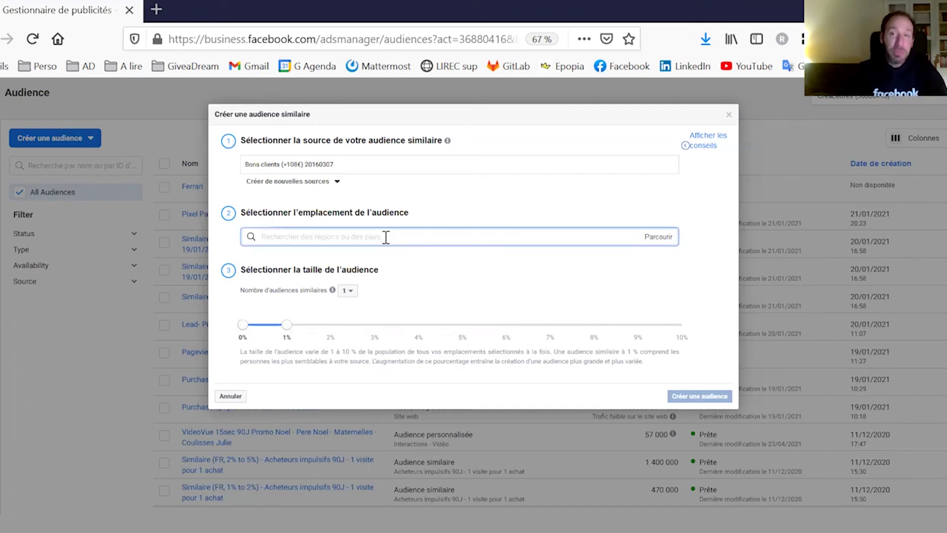
pyautogui.write('France')
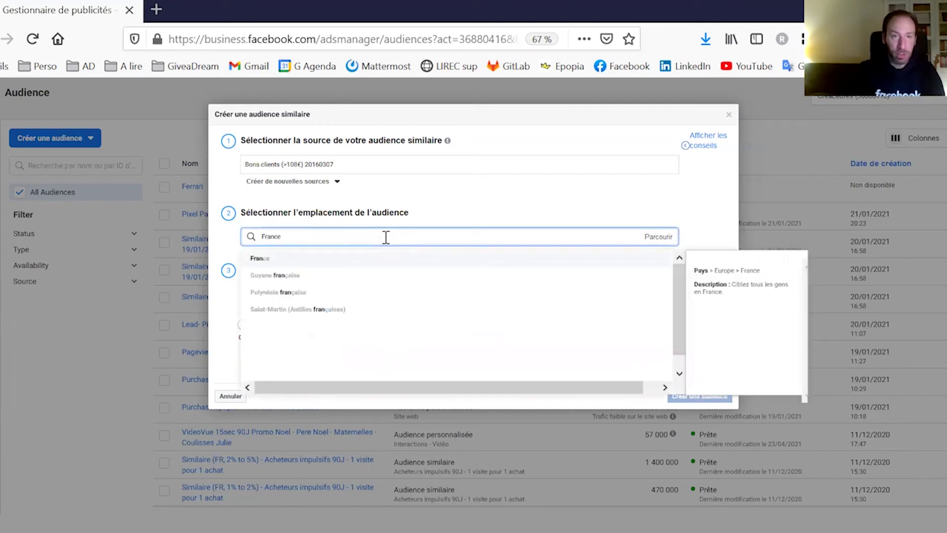
pyautogui.click(305, 265)
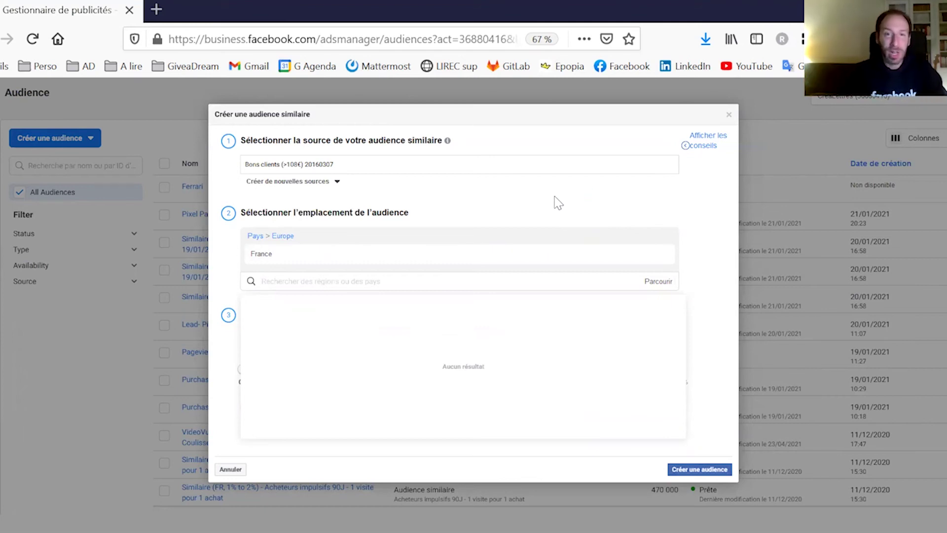
pyautogui.click(559, 203)
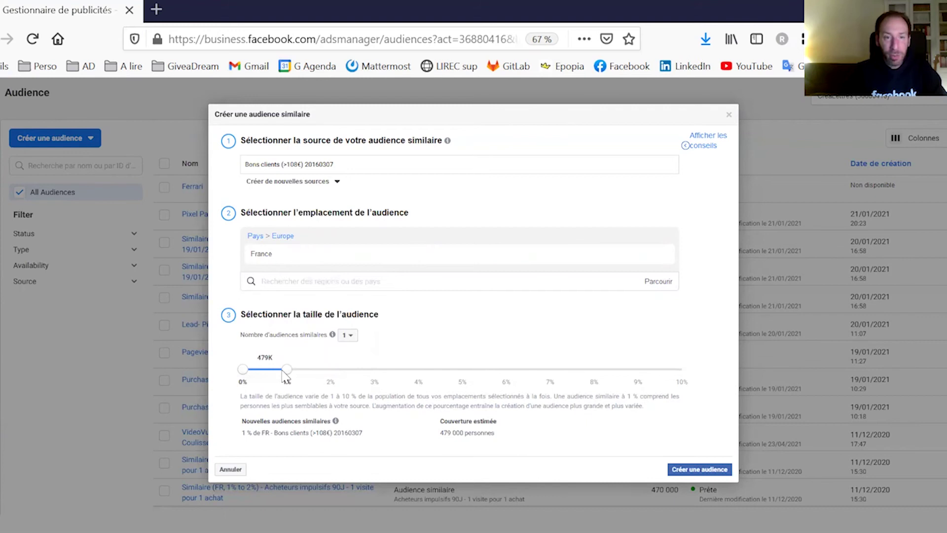
# Step: Set the number of lookalike audiences to 6 to split the audience size into separate percentage bands
pyautogui.moveTo(292, 257)
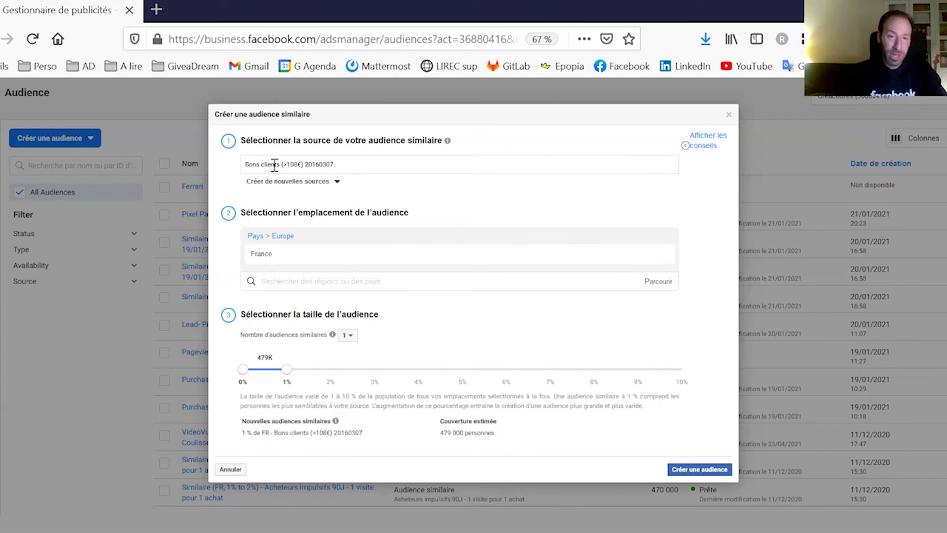
pyautogui.click(348, 336)
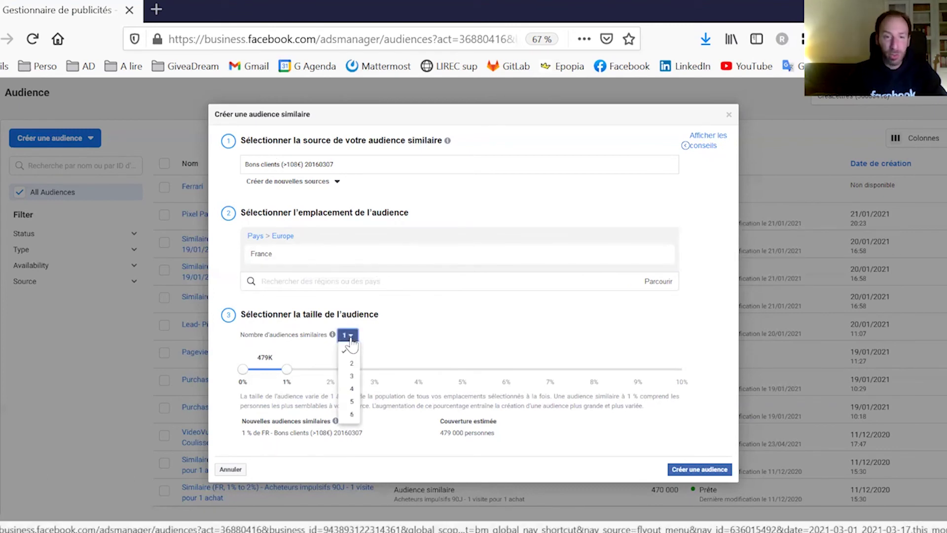
pyautogui.click(350, 416)
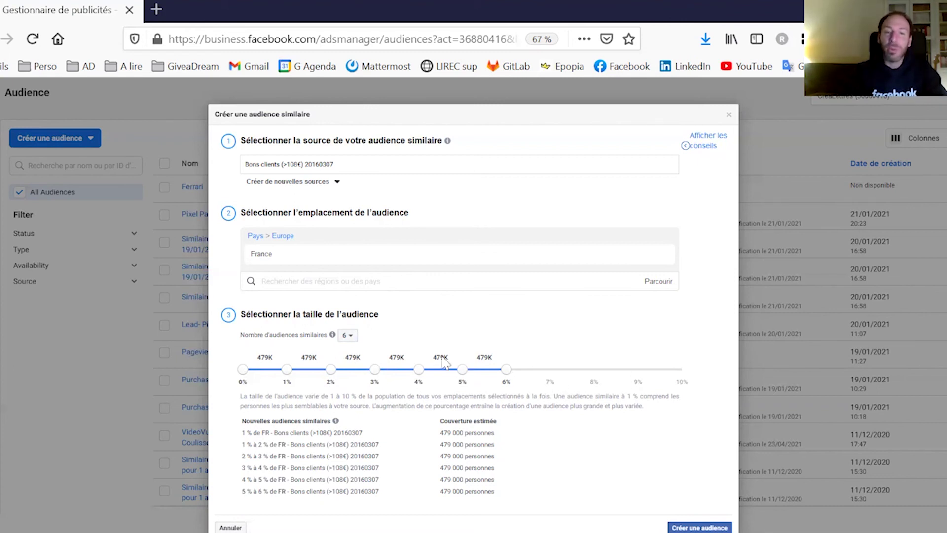
# Step: Set the number of lookalike audiences to 1 with a 0% to 3% size range, and close the setup without creating it
pyautogui.click(347, 335)
pyautogui.click(351, 350)
pyautogui.moveTo(286, 369); pyautogui.dragTo(375, 369)
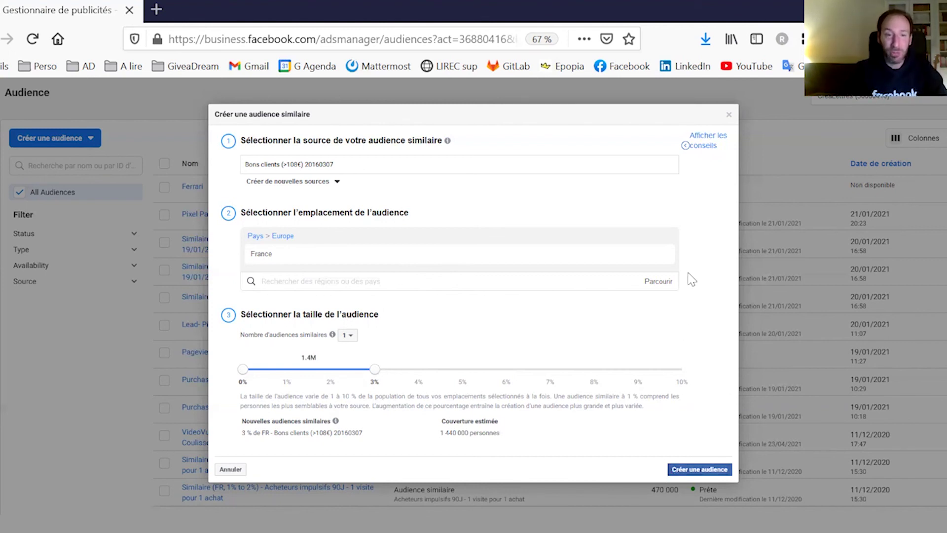
pyautogui.click(730, 116)
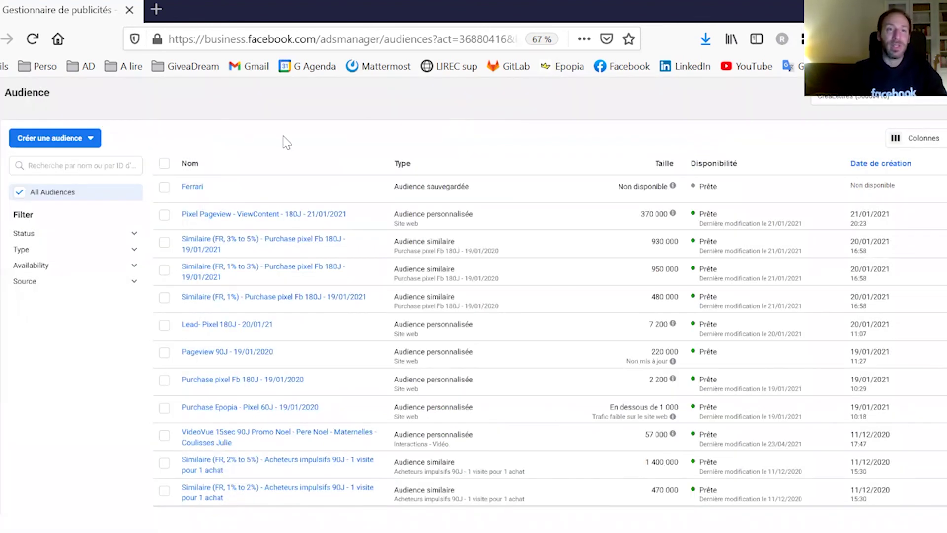